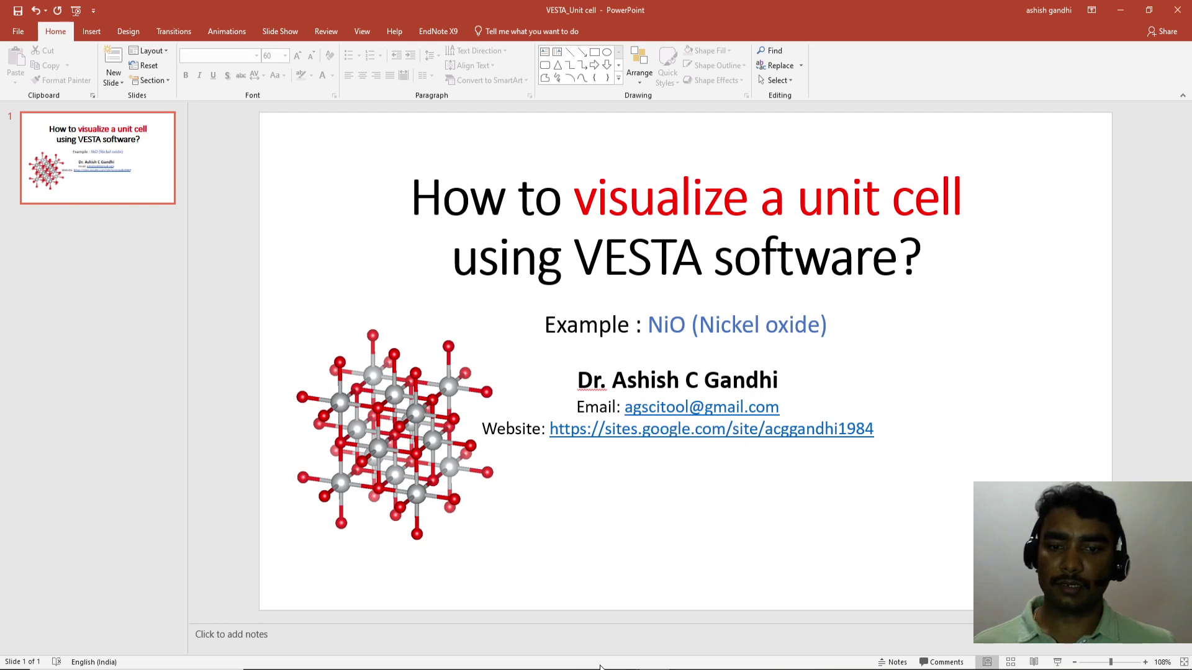
Search Google for 'vesta download', open the JP-Minerals download page, and scroll to Latest versions.
{"action": "key", "text": "alt+Tab"}
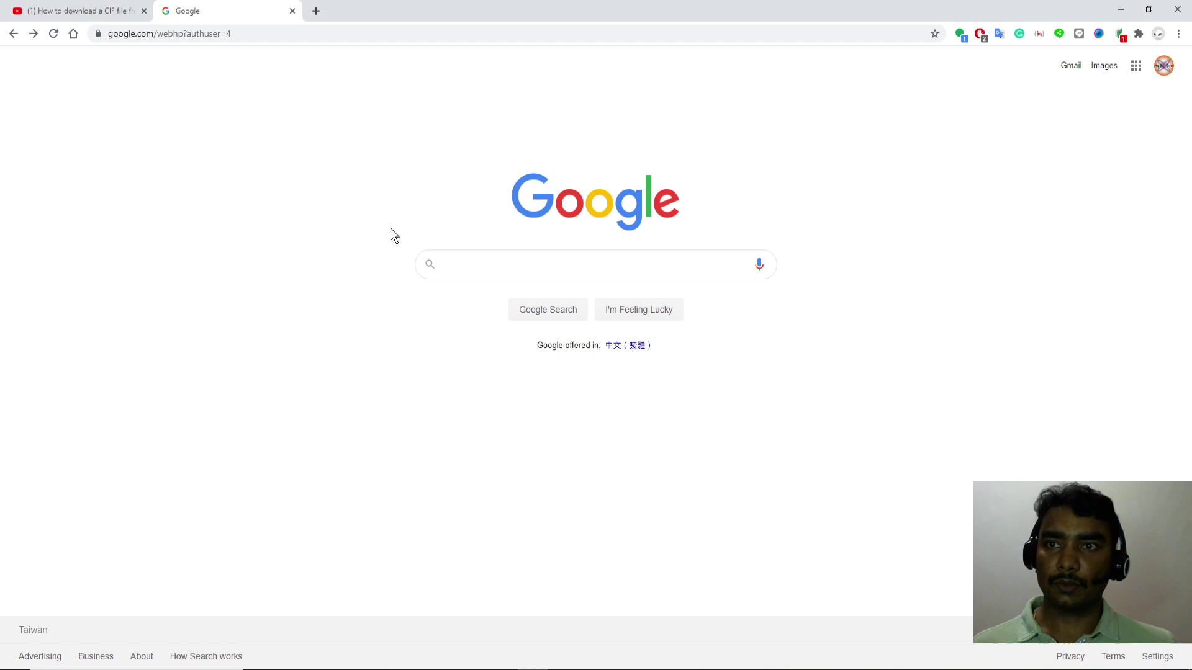
{"action": "left_click", "coordinate": [475, 265]}
{"action": "left_click", "coordinate": [472, 266]}
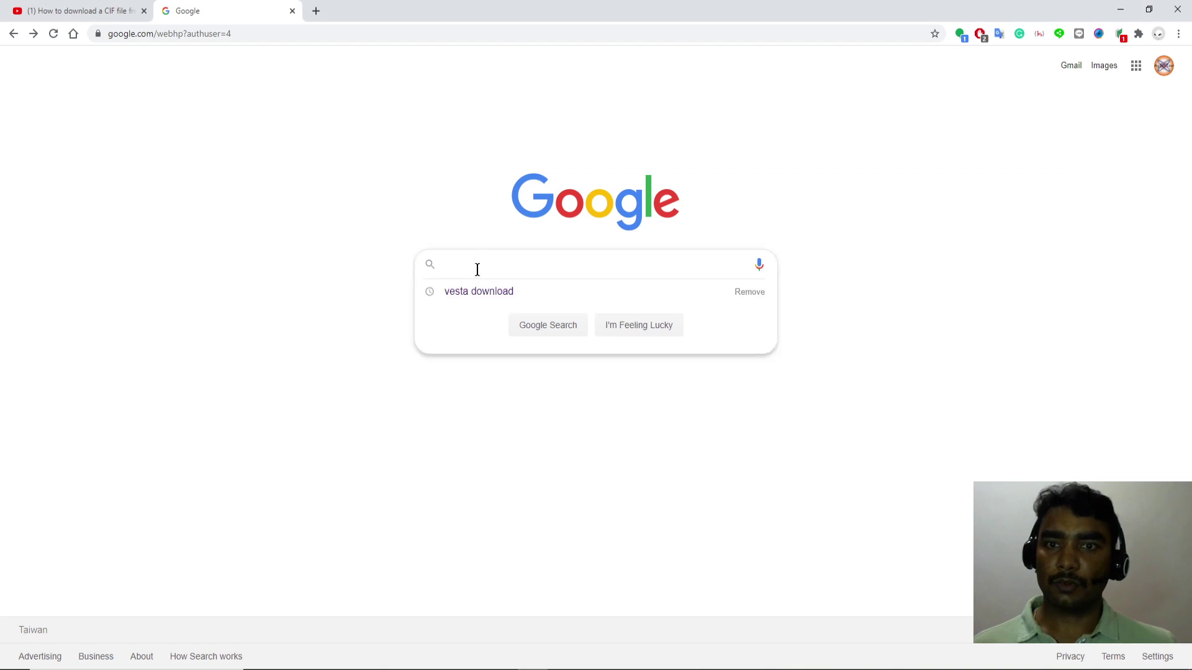
{"action": "left_click", "coordinate": [496, 293]}
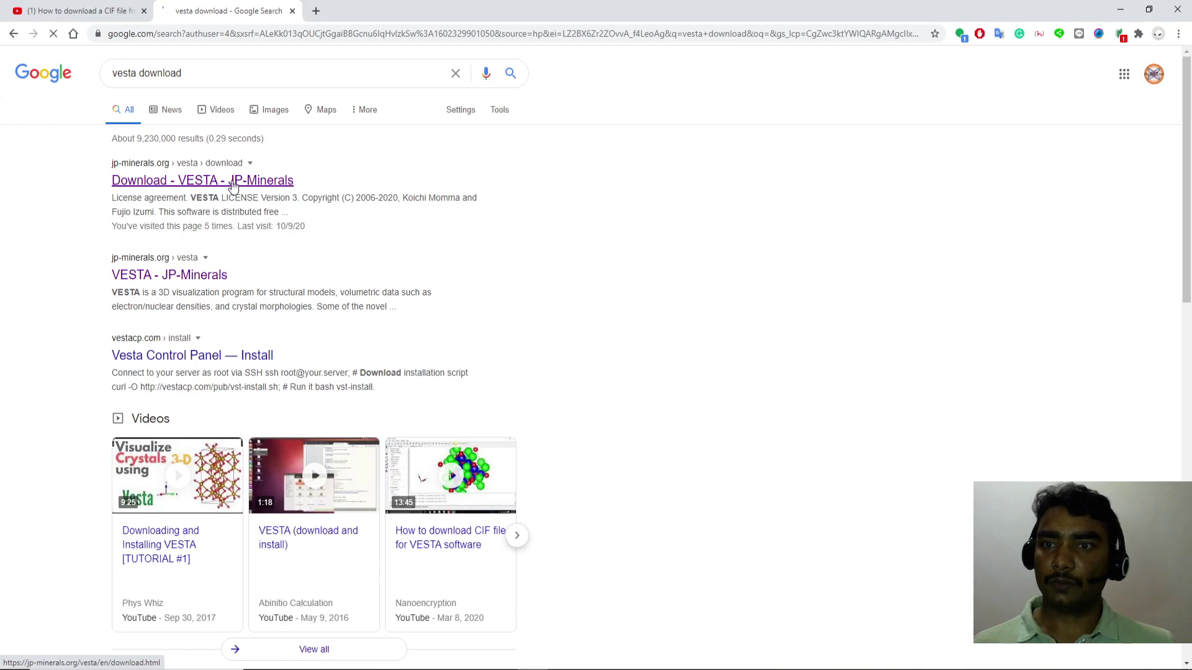
{"action": "left_click", "coordinate": [232, 181]}
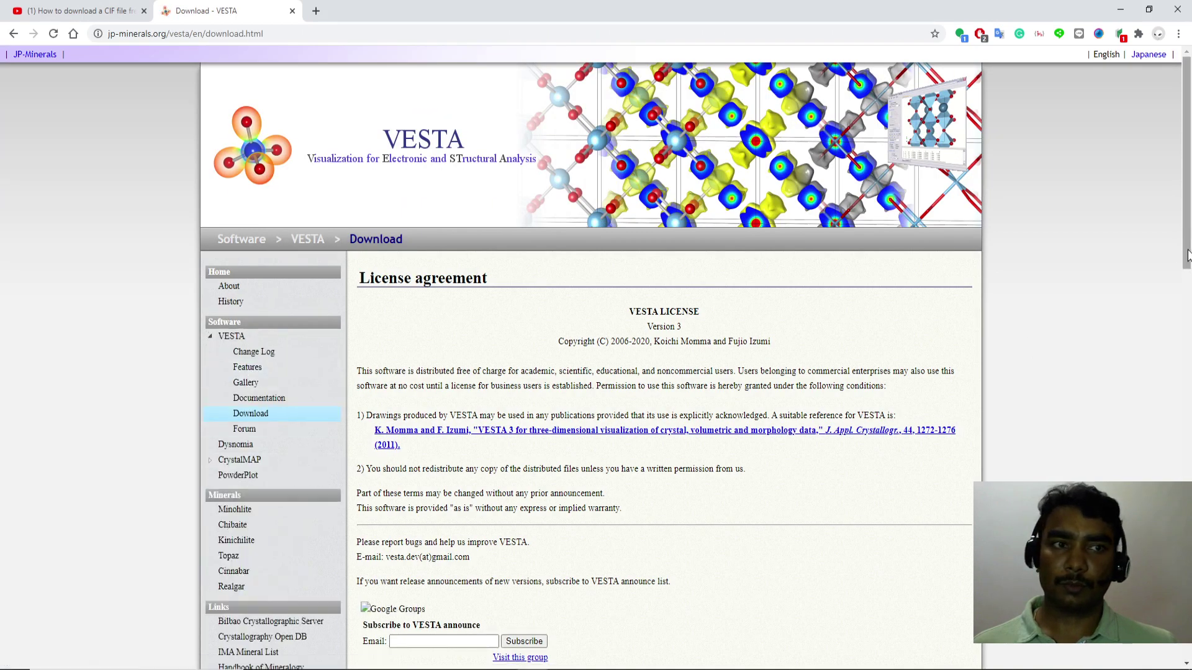
{"action": "left_click_drag", "start_coordinate": [1186, 269], "coordinate": [1186, 439]}
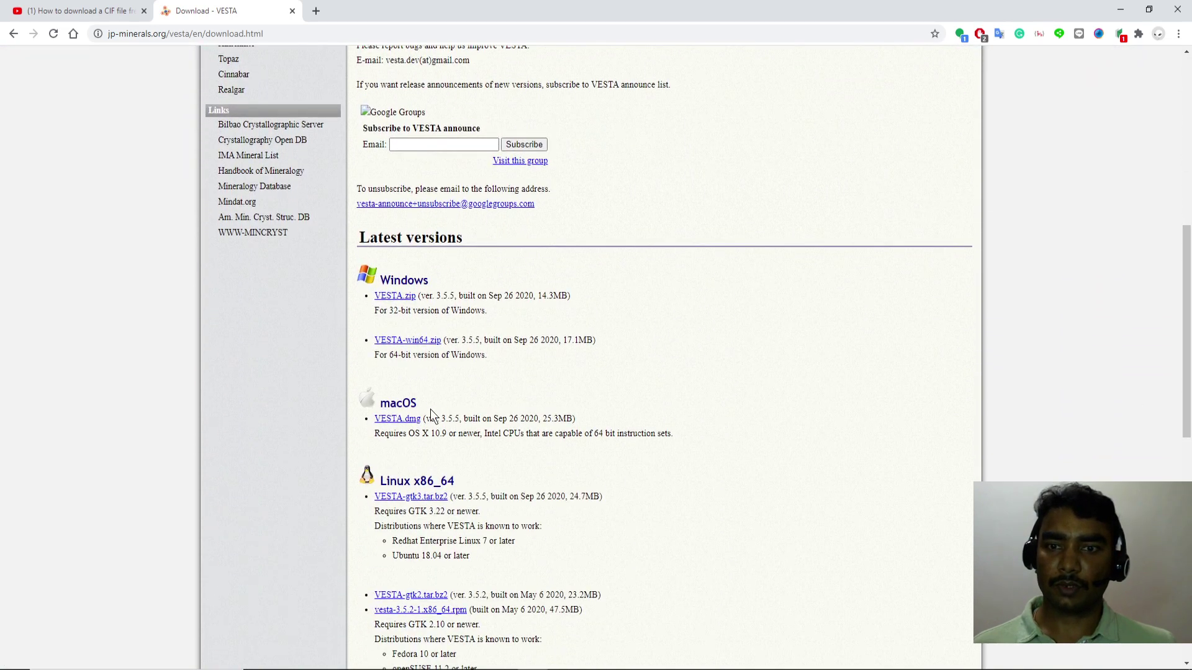
{"action": "left_click_drag", "start_coordinate": [1187, 288], "coordinate": [1187, 321]}
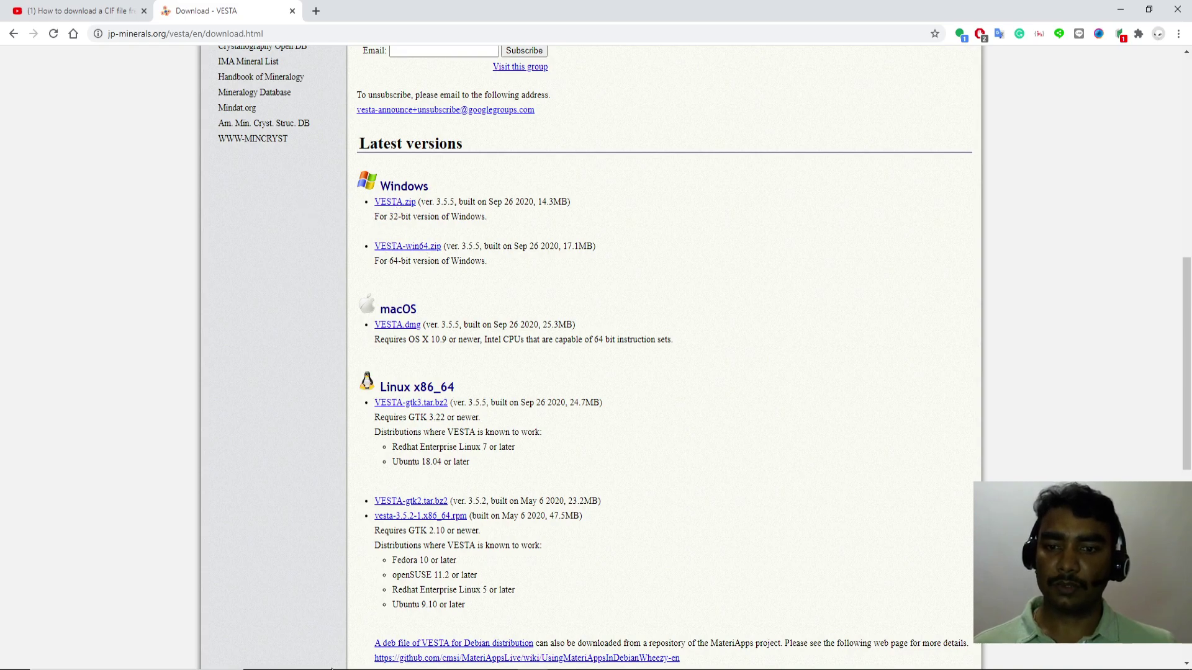
Launch VESTA.exe from the D:\software\VESTA folder window.
{"action": "mouse_move", "coordinate": [320, 660]}
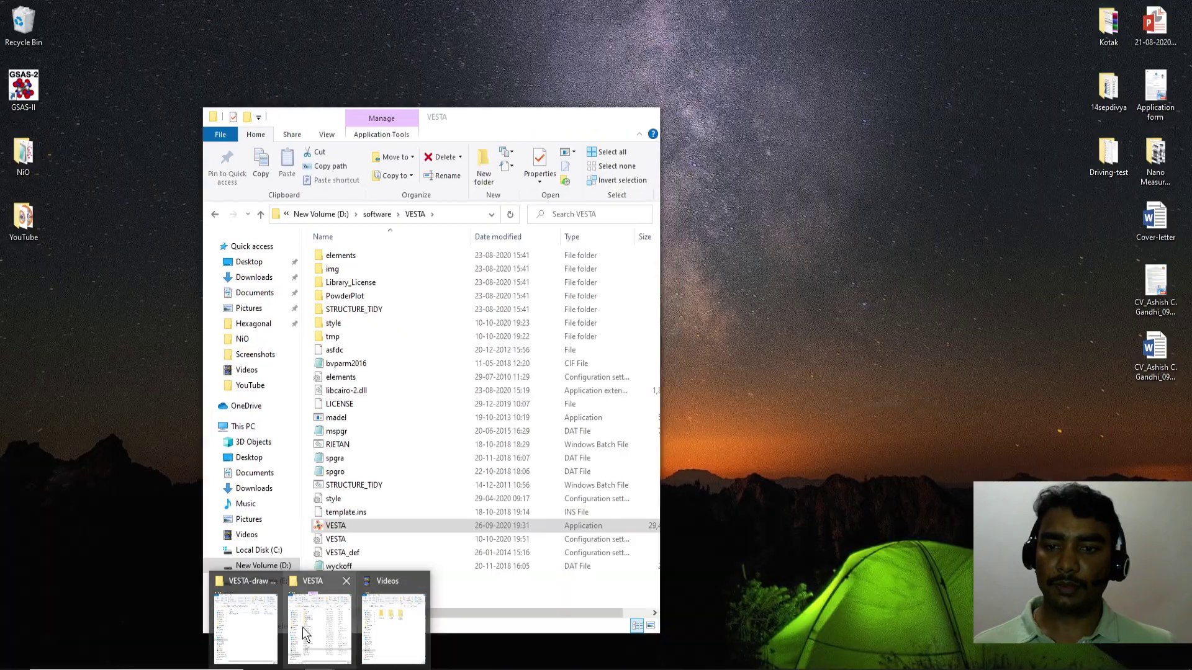
{"action": "left_click", "coordinate": [303, 627]}
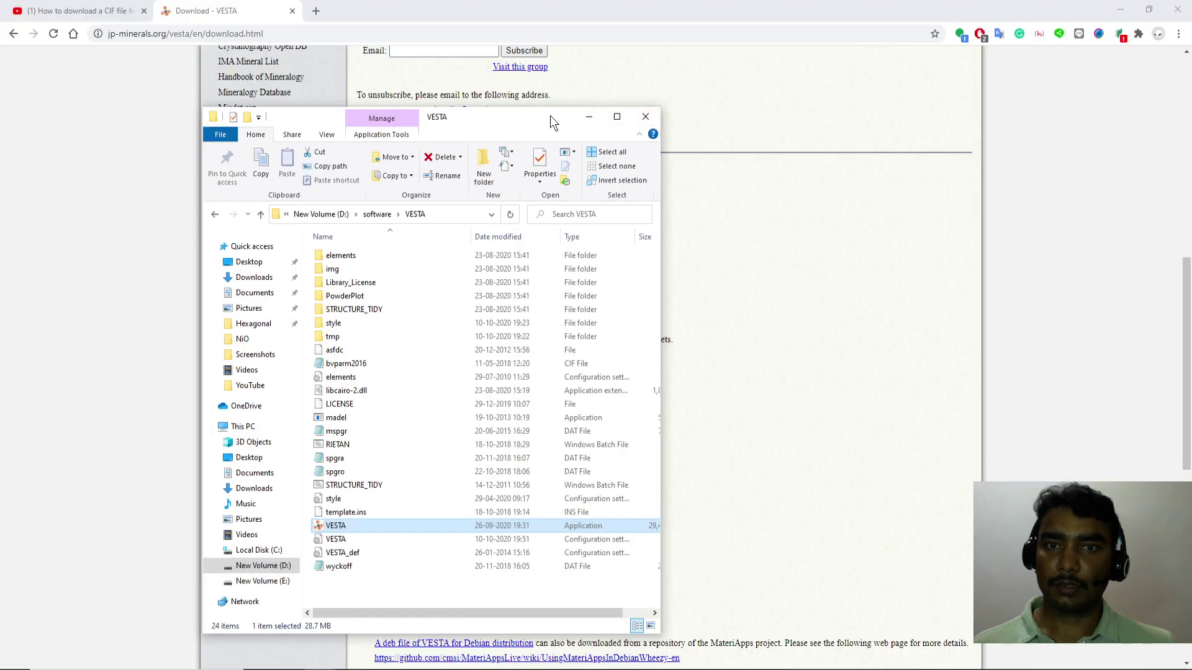
{"action": "left_click_drag", "start_coordinate": [550, 116], "coordinate": [882, 71]}
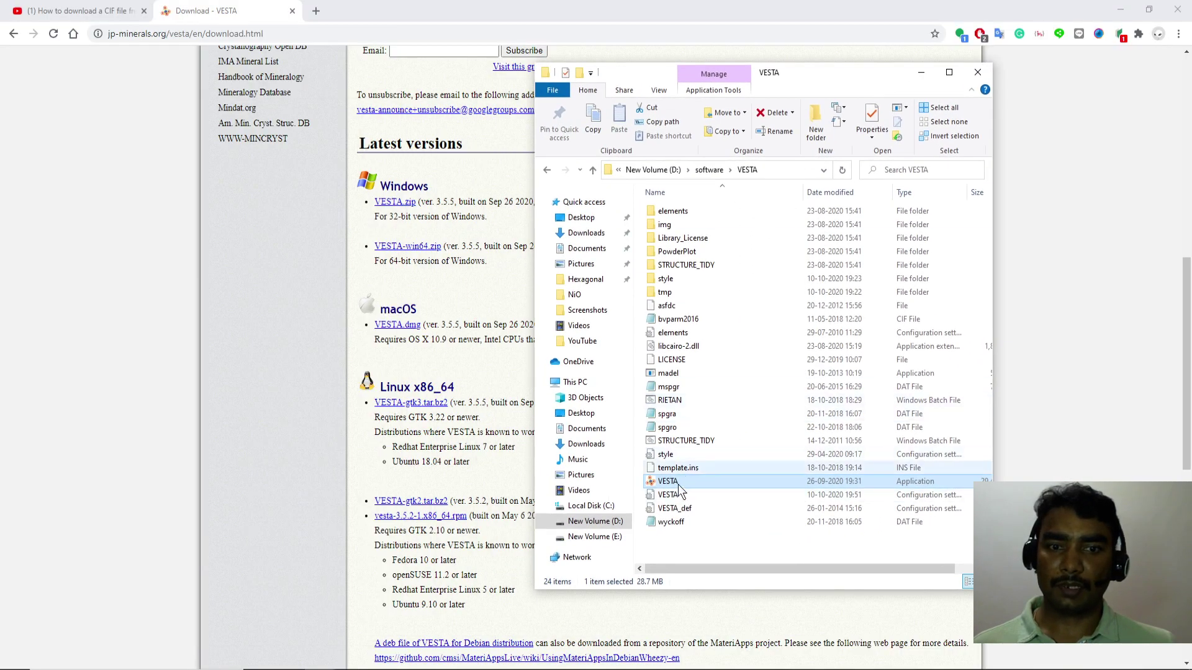
{"action": "left_click", "coordinate": [671, 494]}
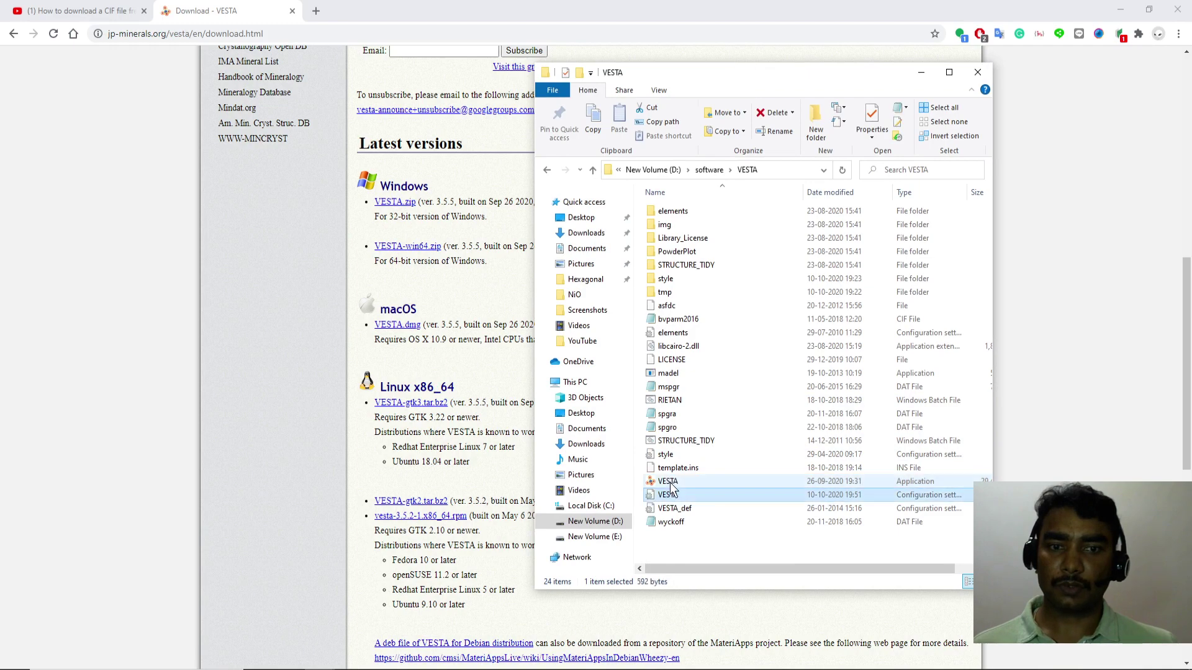
{"action": "left_click", "coordinate": [671, 486]}
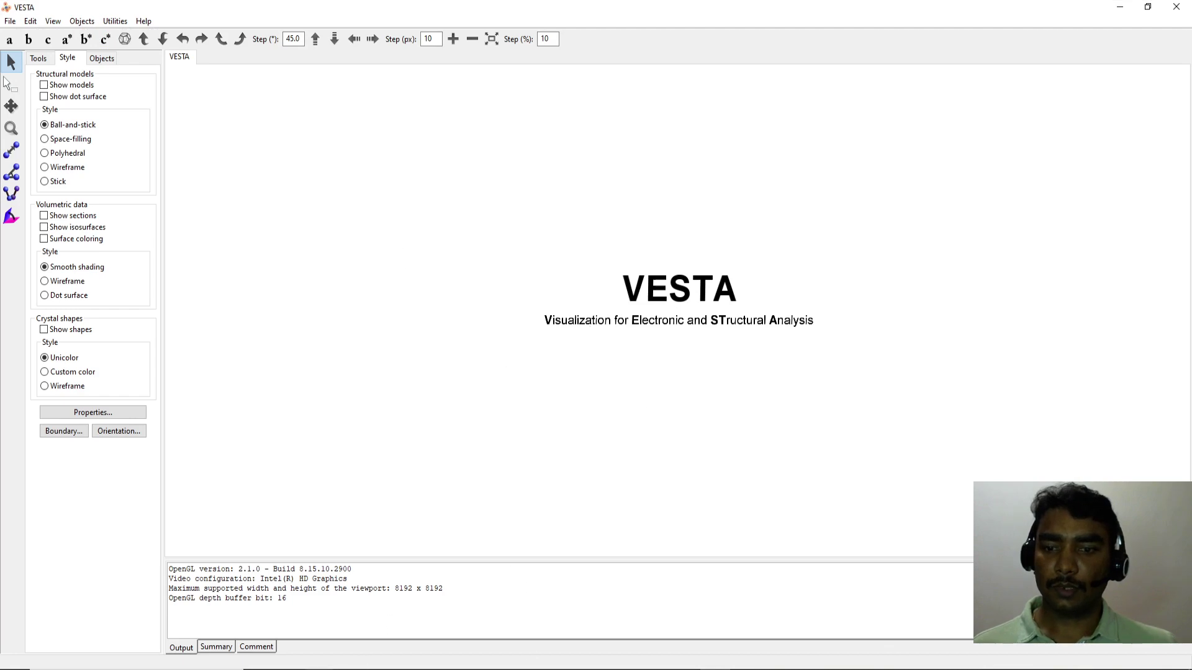
Show the VESTA-draw unit cell folder with NiO selected, then check the CIF-download video tab.
{"action": "mouse_move", "coordinate": [256, 661]}
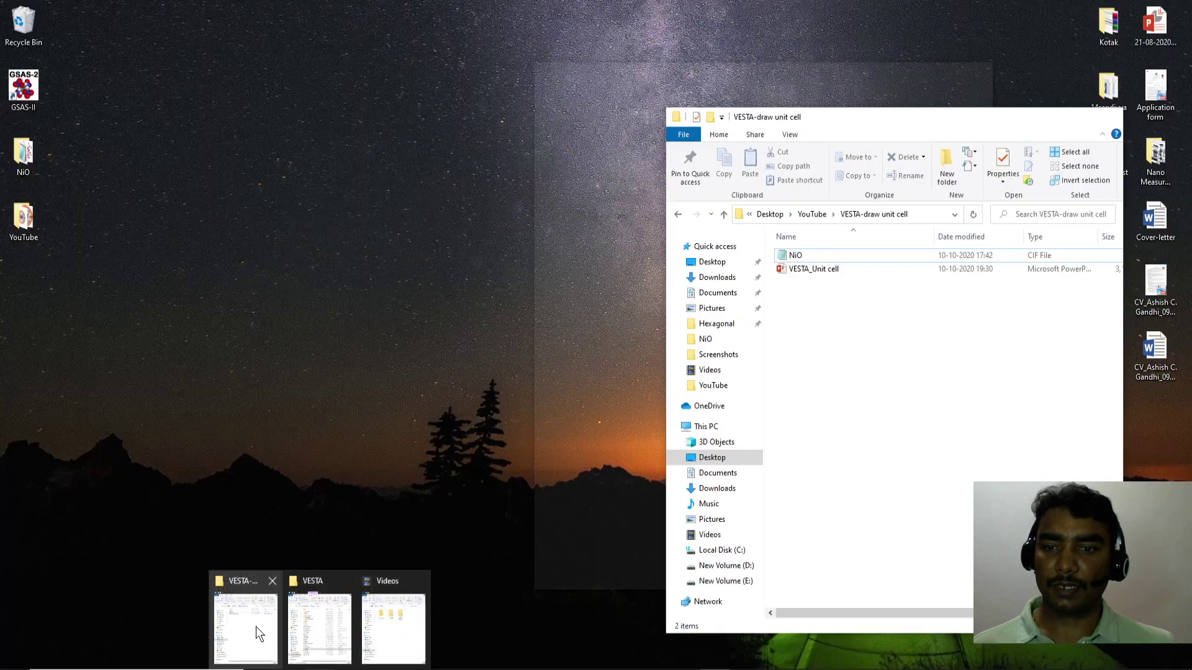
{"action": "left_click", "coordinate": [256, 627]}
{"action": "left_click", "coordinate": [792, 256]}
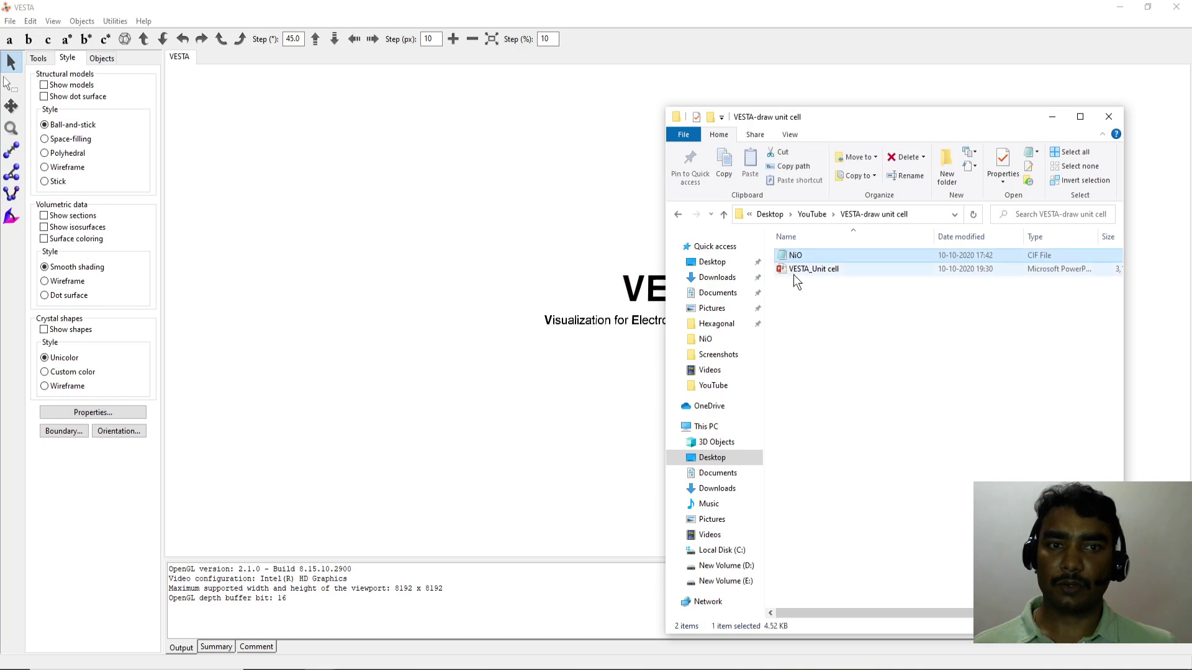
{"action": "left_click_drag", "start_coordinate": [866, 121], "coordinate": [896, 122]}
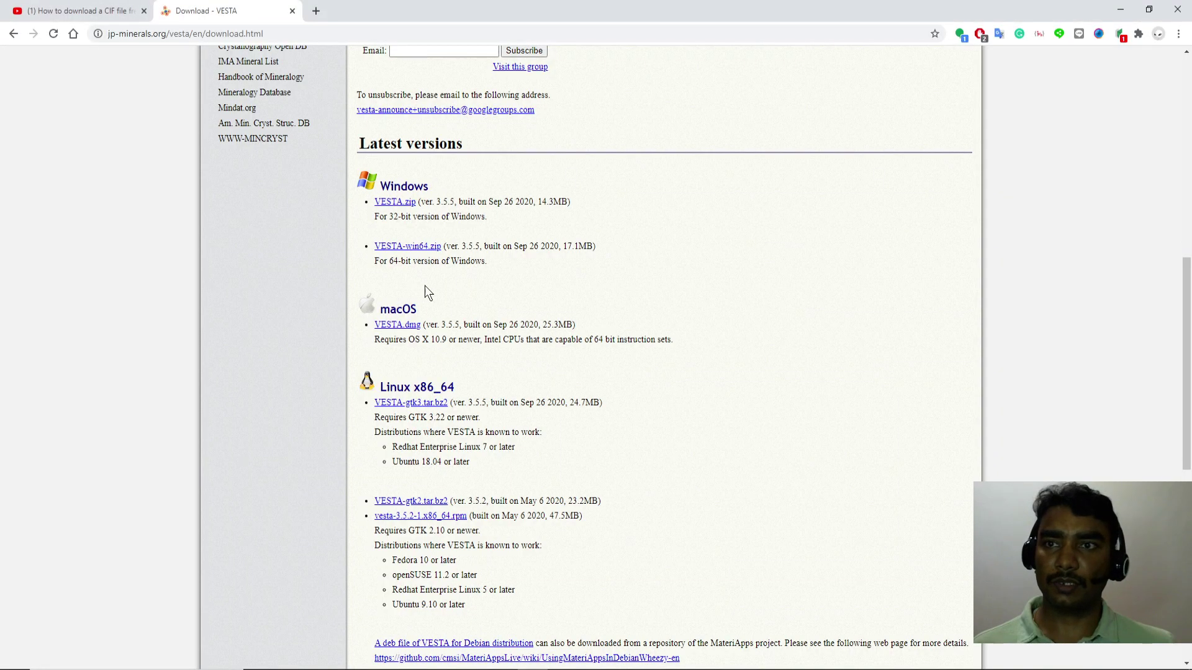
{"action": "left_click", "coordinate": [80, 11]}
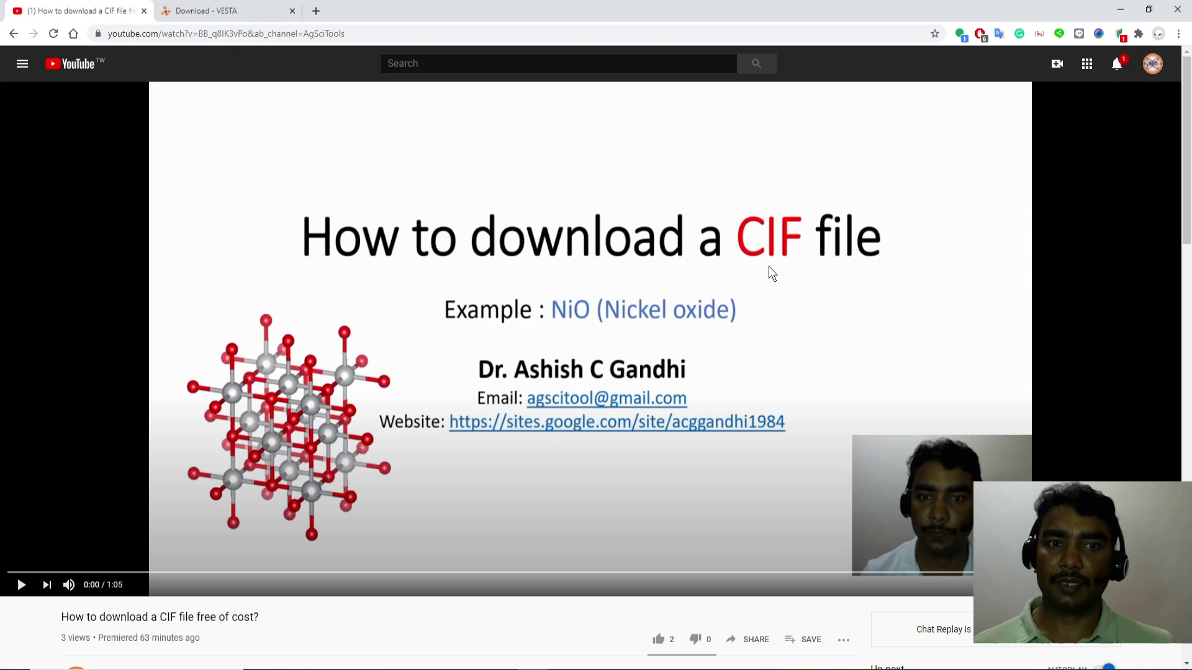
{"action": "left_click", "coordinate": [1121, 10]}
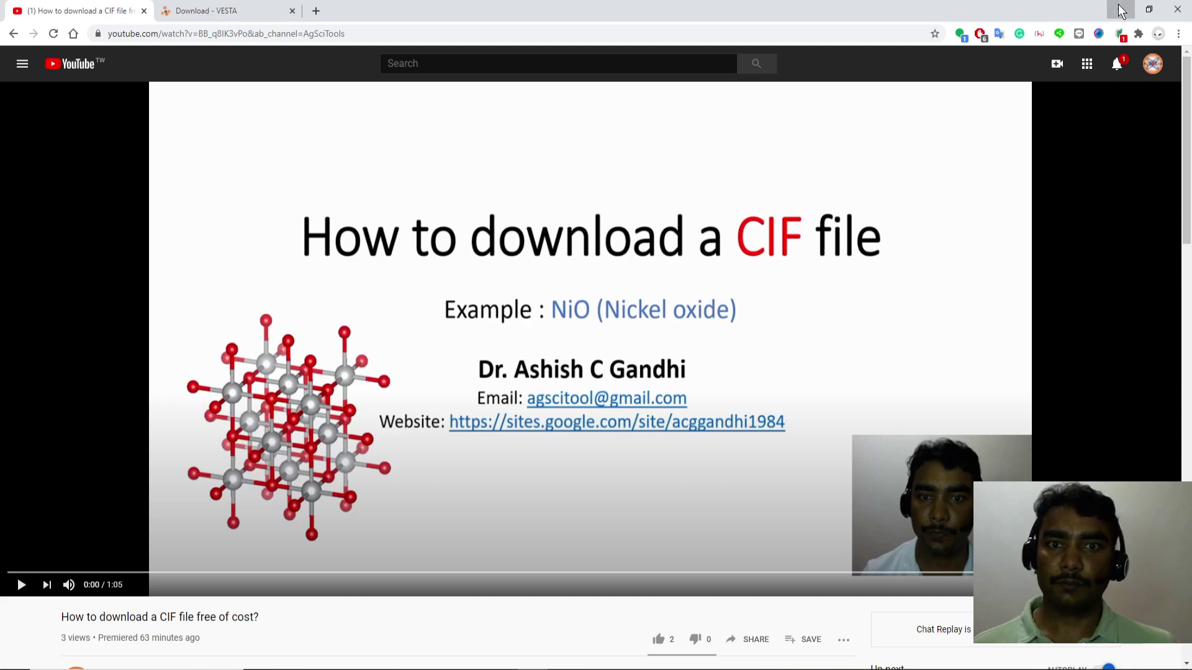
Load NiO.cif into VESTA by dropping it in, then zoom out and rotate the model.
{"action": "left_click", "coordinate": [825, 255]}
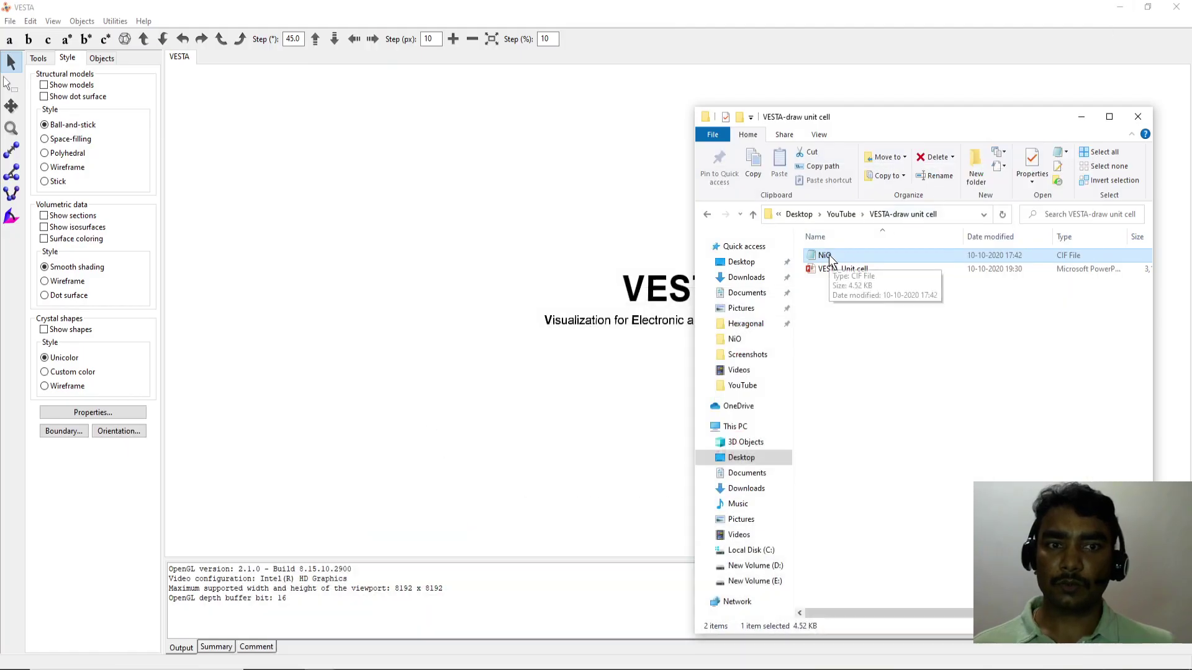
{"action": "left_click_drag", "start_coordinate": [828, 260], "coordinate": [533, 271]}
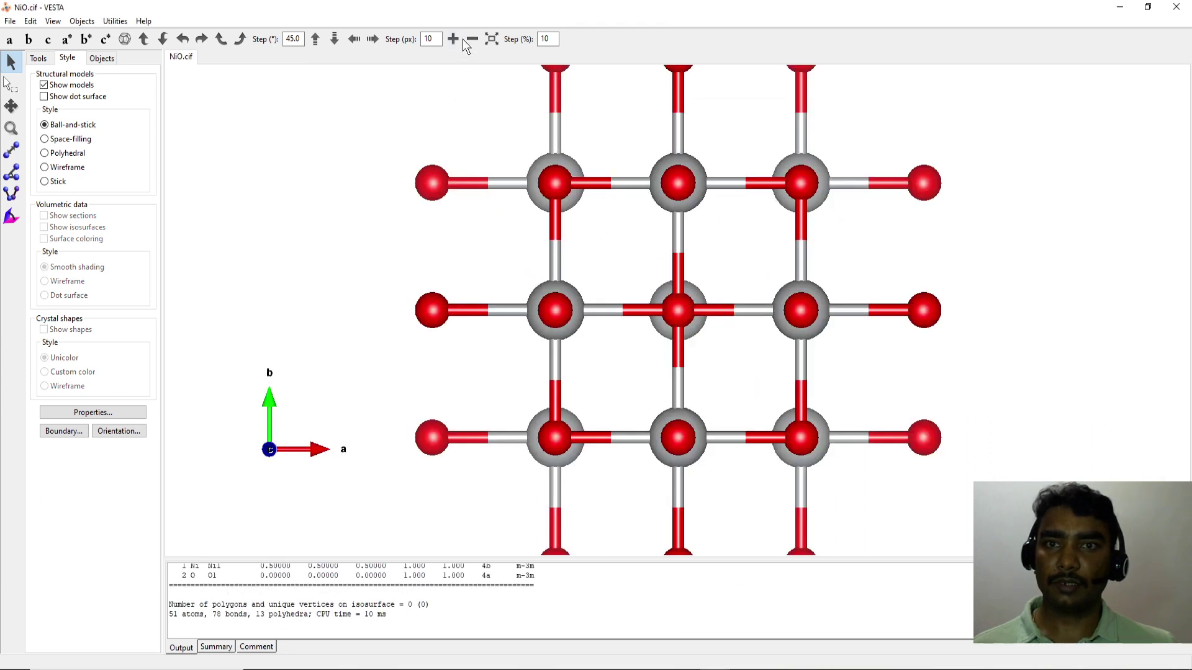
{"action": "left_click", "coordinate": [472, 38]}
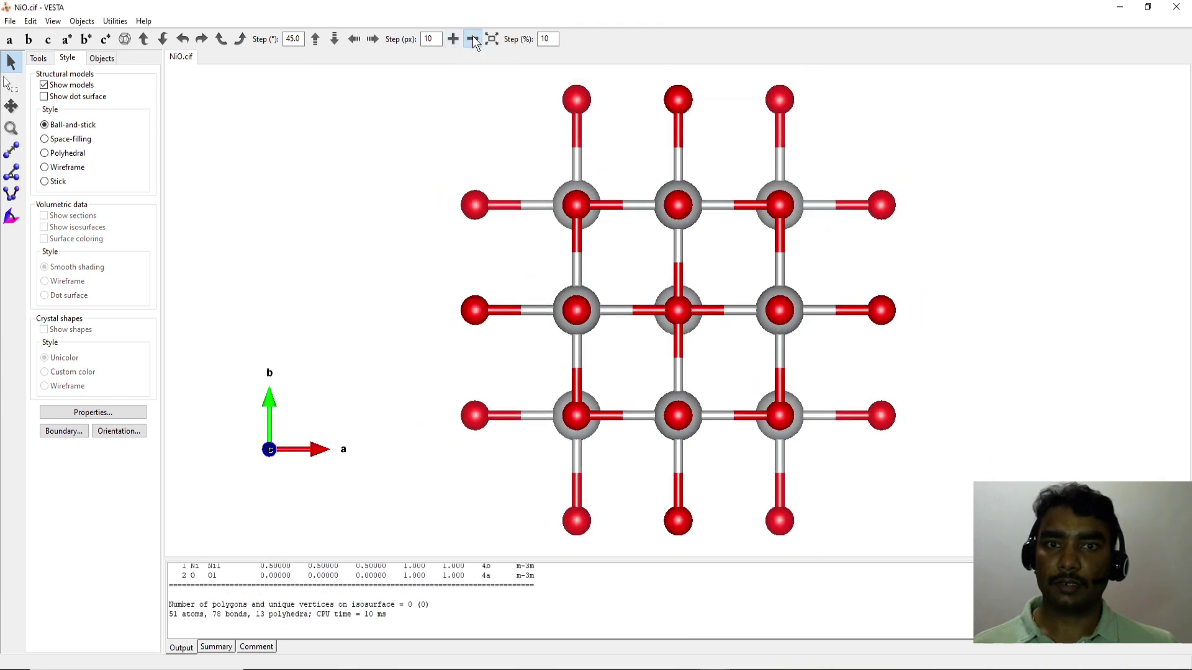
{"action": "left_click", "coordinate": [472, 38]}
{"action": "left_click_drag", "start_coordinate": [628, 274], "coordinate": [661, 342]}
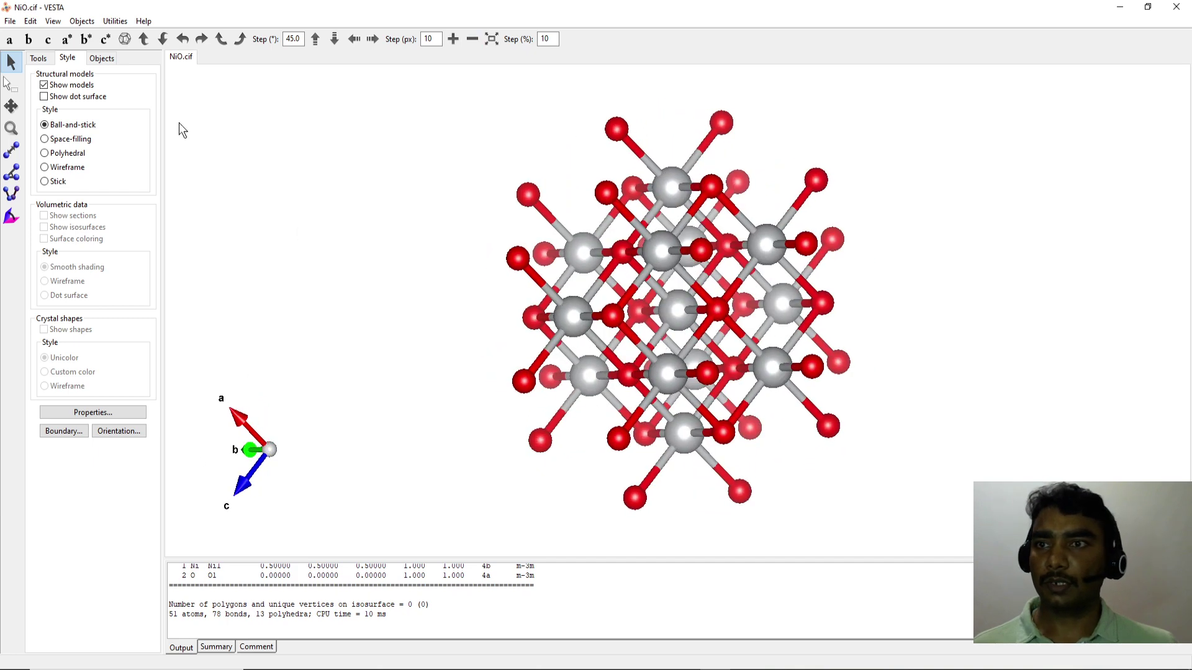
View the NiO cell along c*, b* and a*, then return to standard orientation.
{"action": "left_click", "coordinate": [122, 39]}
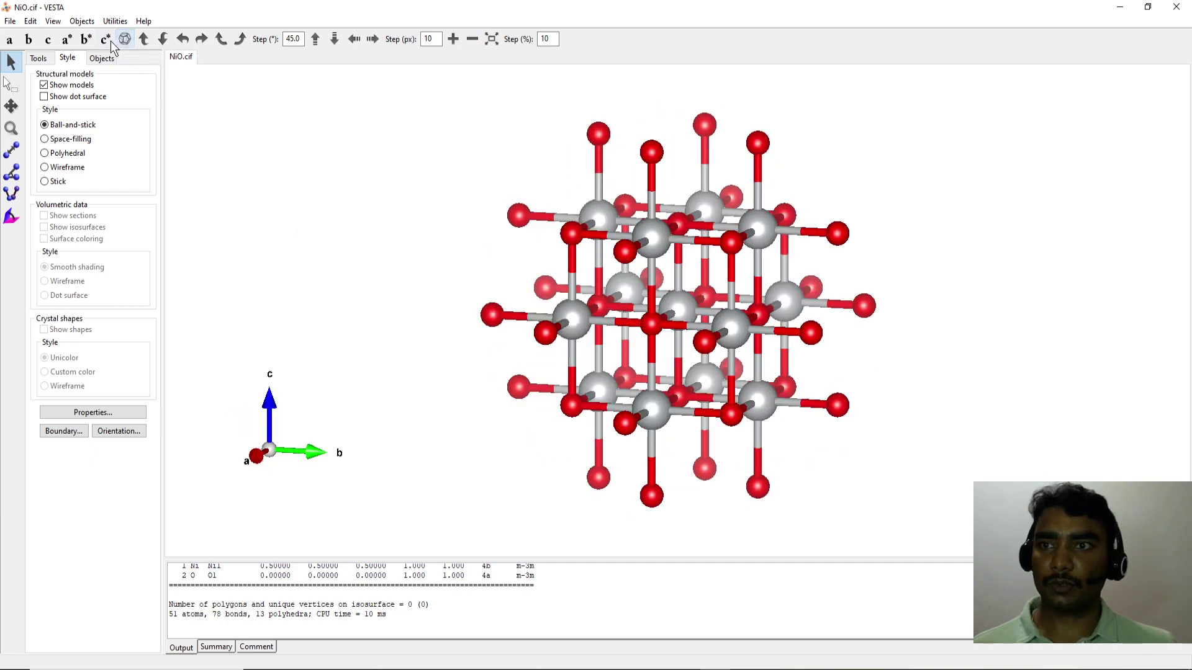
{"action": "left_click", "coordinate": [104, 38]}
{"action": "left_click", "coordinate": [86, 39]}
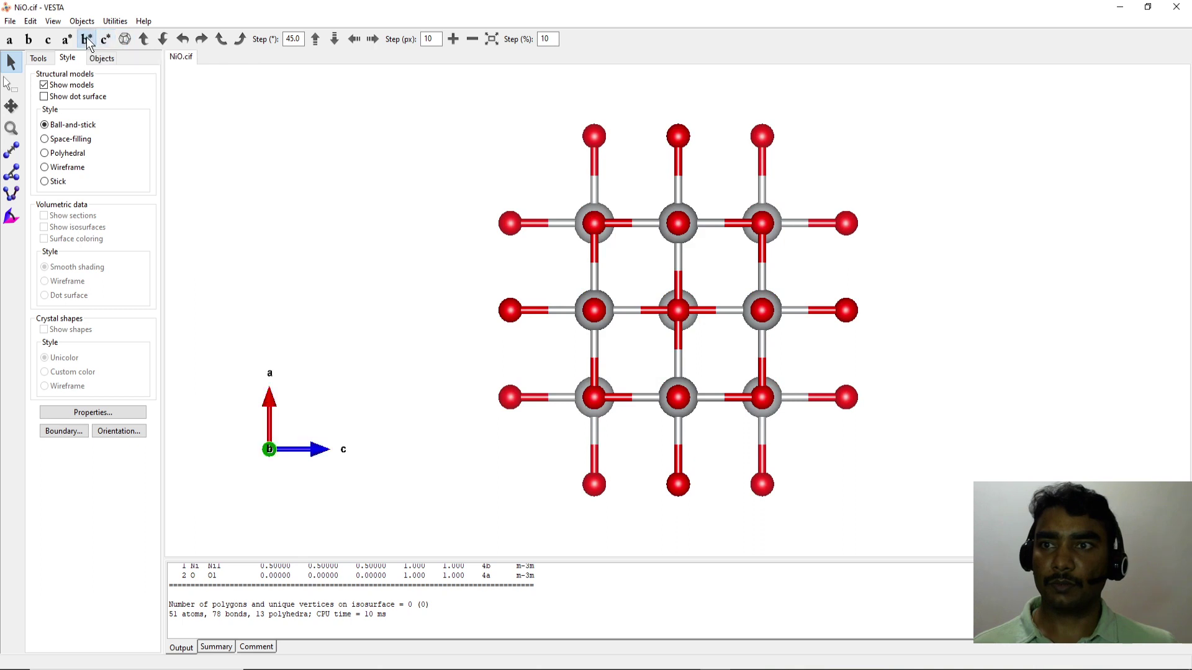
{"action": "left_click", "coordinate": [67, 39]}
{"action": "left_click", "coordinate": [86, 39]}
{"action": "left_click", "coordinate": [106, 39]}
{"action": "left_click", "coordinate": [125, 41]}
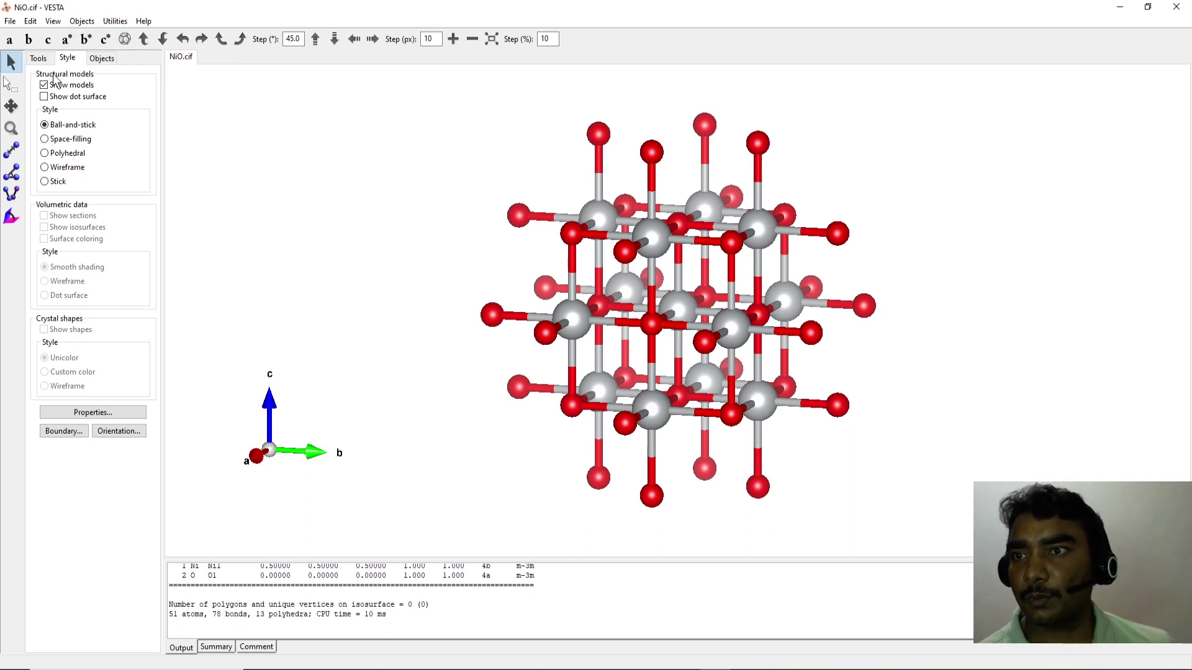
{"action": "left_click", "coordinate": [40, 58]}
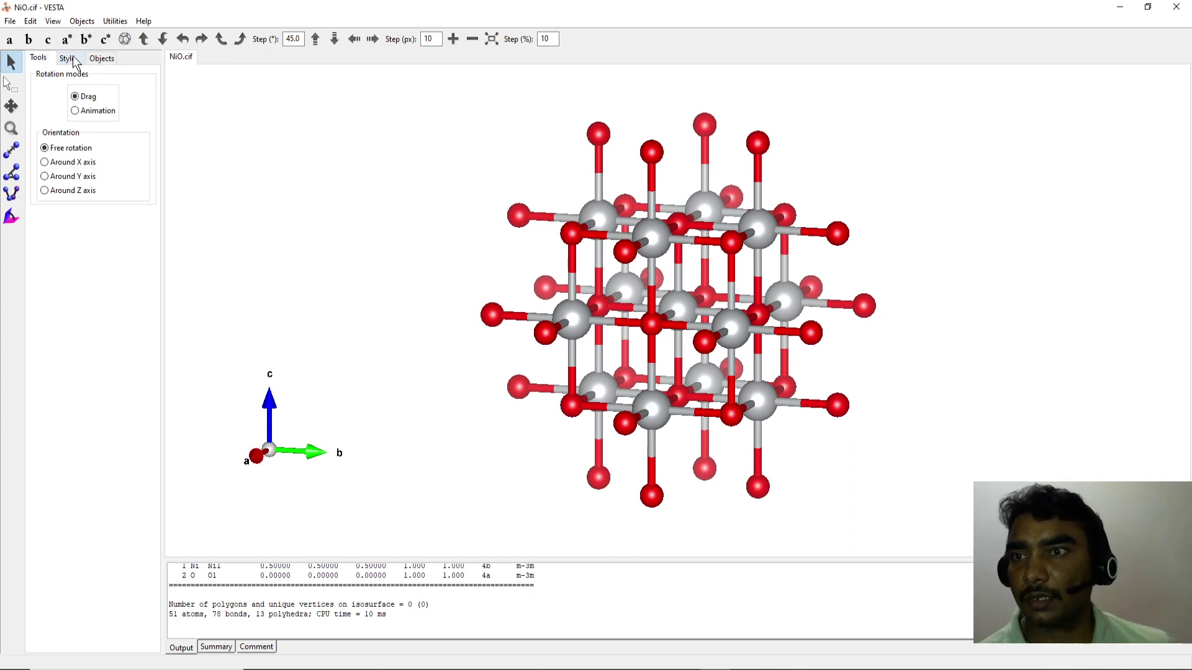
{"action": "left_click", "coordinate": [67, 59]}
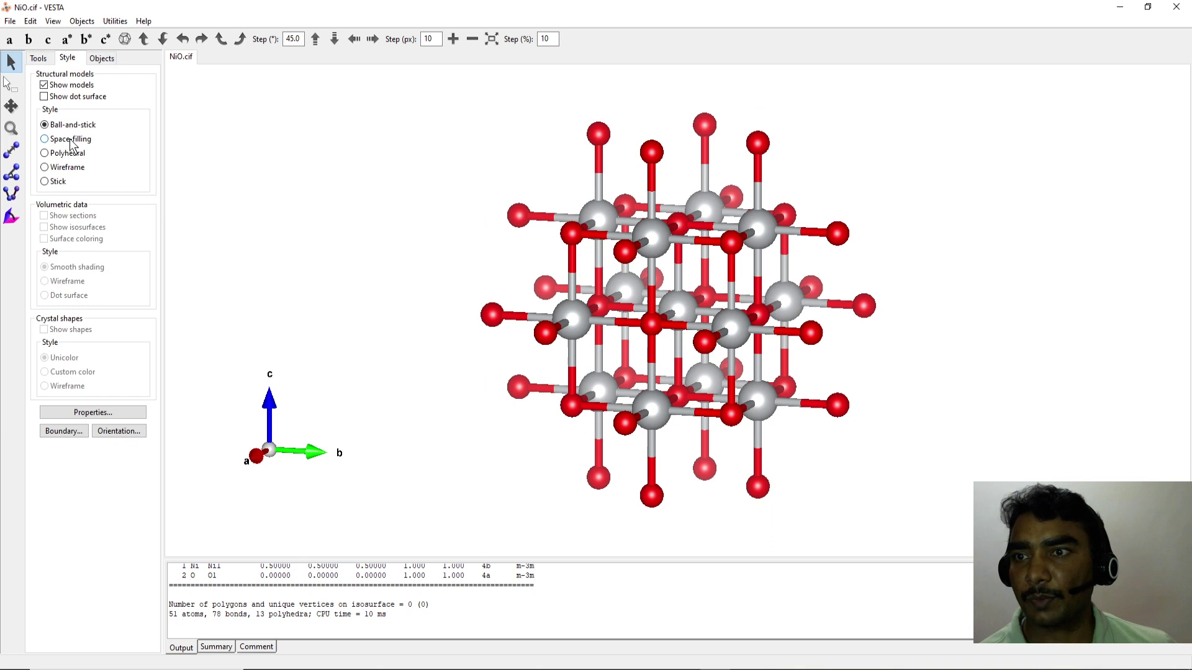
{"action": "left_click", "coordinate": [70, 140]}
{"action": "left_click", "coordinate": [72, 154]}
{"action": "left_click", "coordinate": [75, 169]}
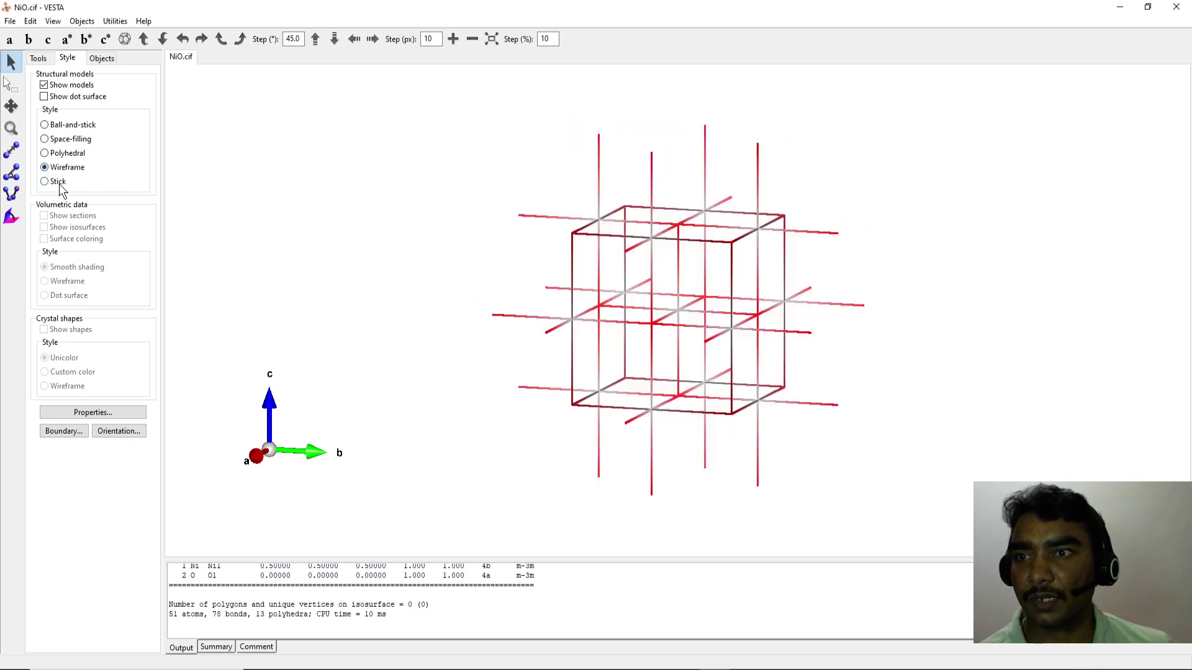
{"action": "left_click", "coordinate": [60, 185]}
{"action": "left_click", "coordinate": [102, 59]}
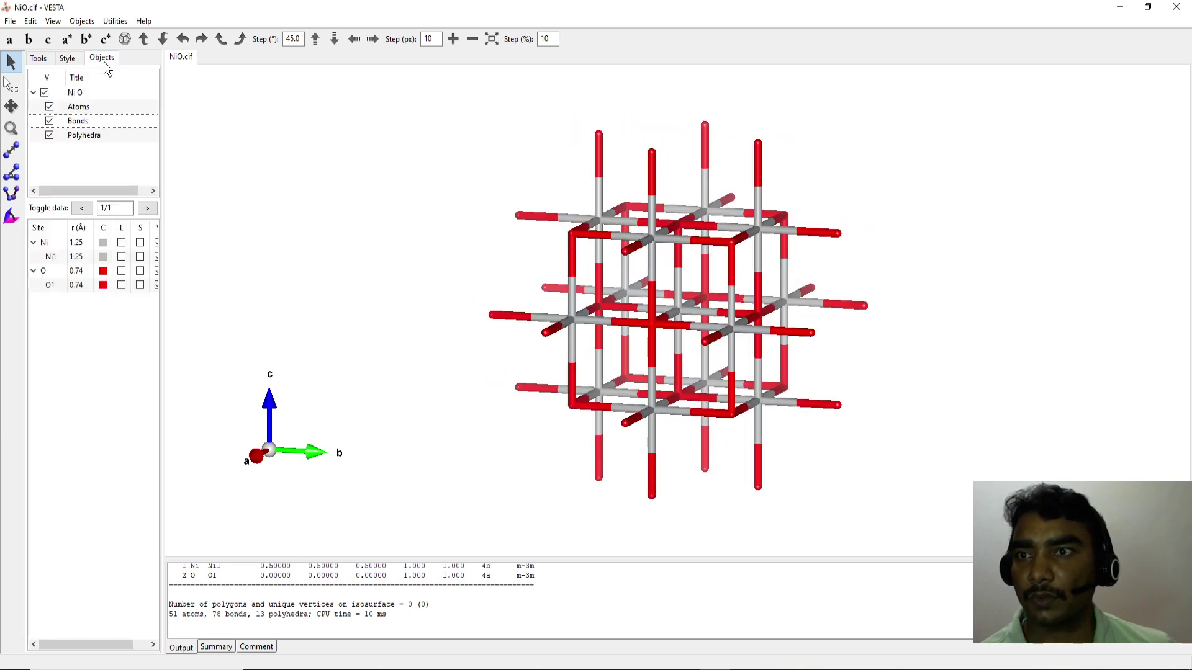
{"action": "left_click", "coordinate": [66, 59]}
Restore the ball-and-stick display and change the O atom colour to blue.
{"action": "left_click", "coordinate": [69, 126]}
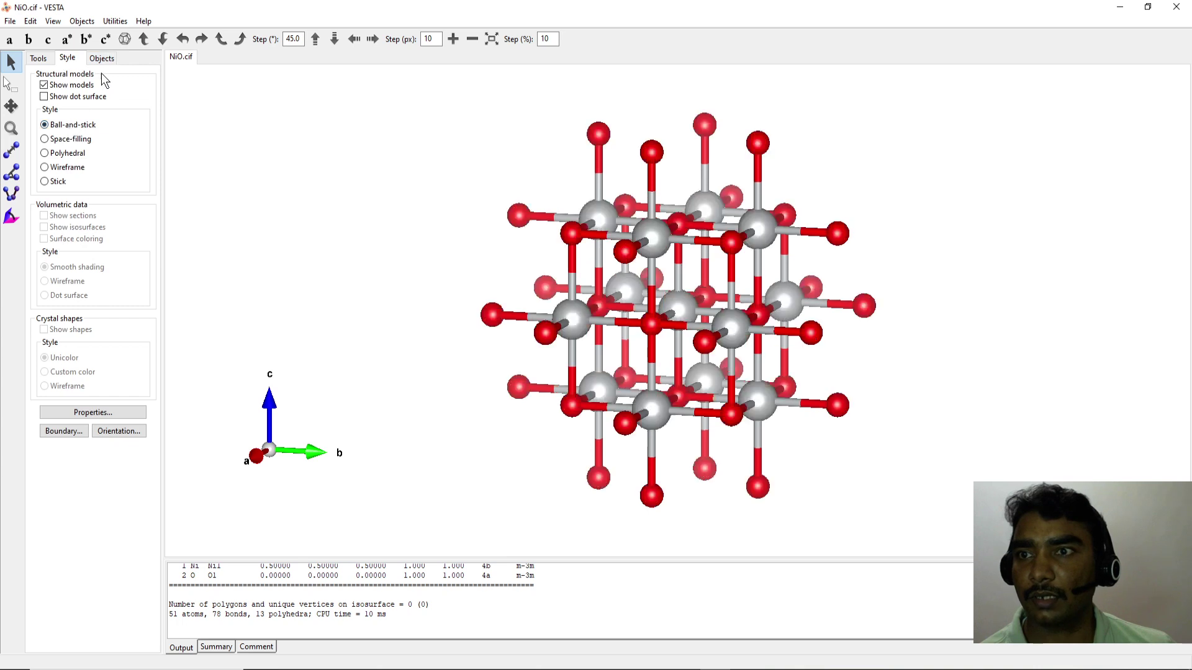
{"action": "left_click", "coordinate": [102, 59]}
{"action": "left_click", "coordinate": [103, 271]}
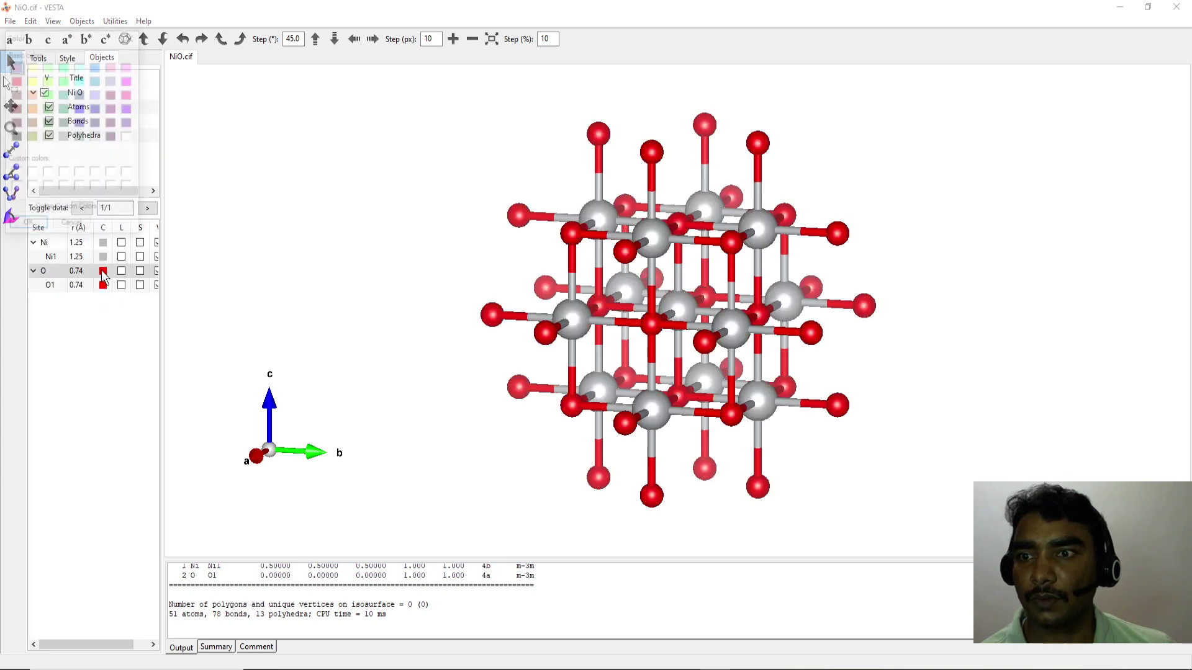
{"action": "left_click", "coordinate": [80, 107]}
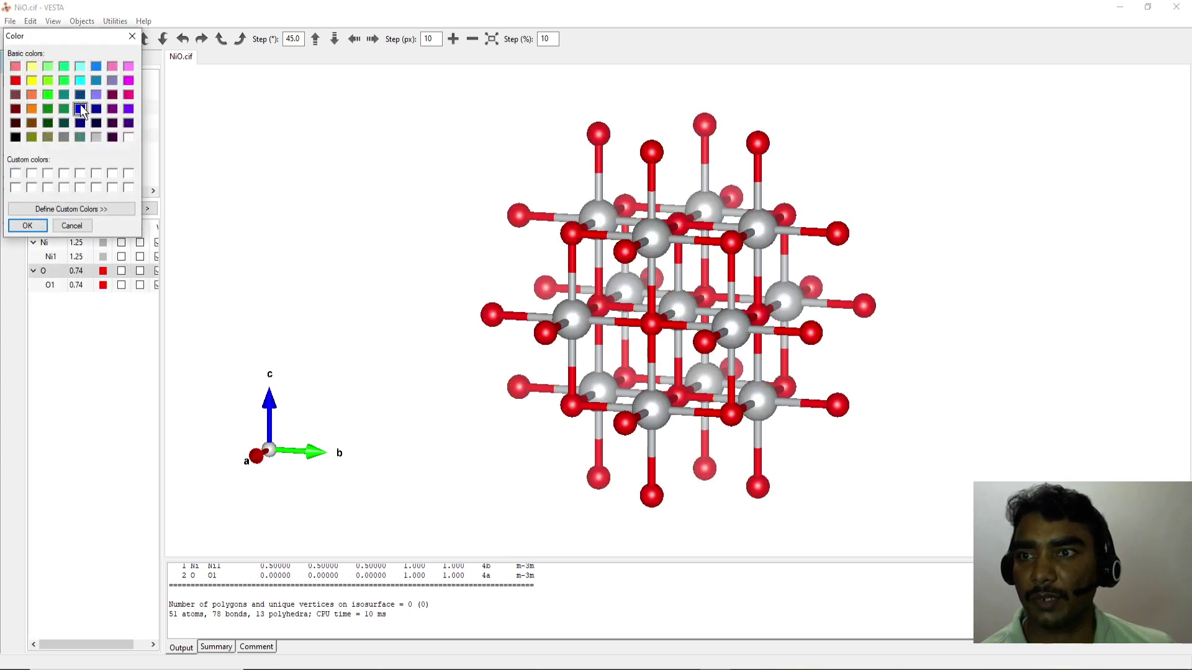
{"action": "left_click", "coordinate": [28, 226]}
{"action": "mouse_move", "coordinate": [627, 292]}
{"action": "left_mouse_down"}
{"action": "mouse_move", "coordinate": [635, 377]}
{"action": "mouse_move", "coordinate": [633, 289]}
{"action": "left_mouse_up"}
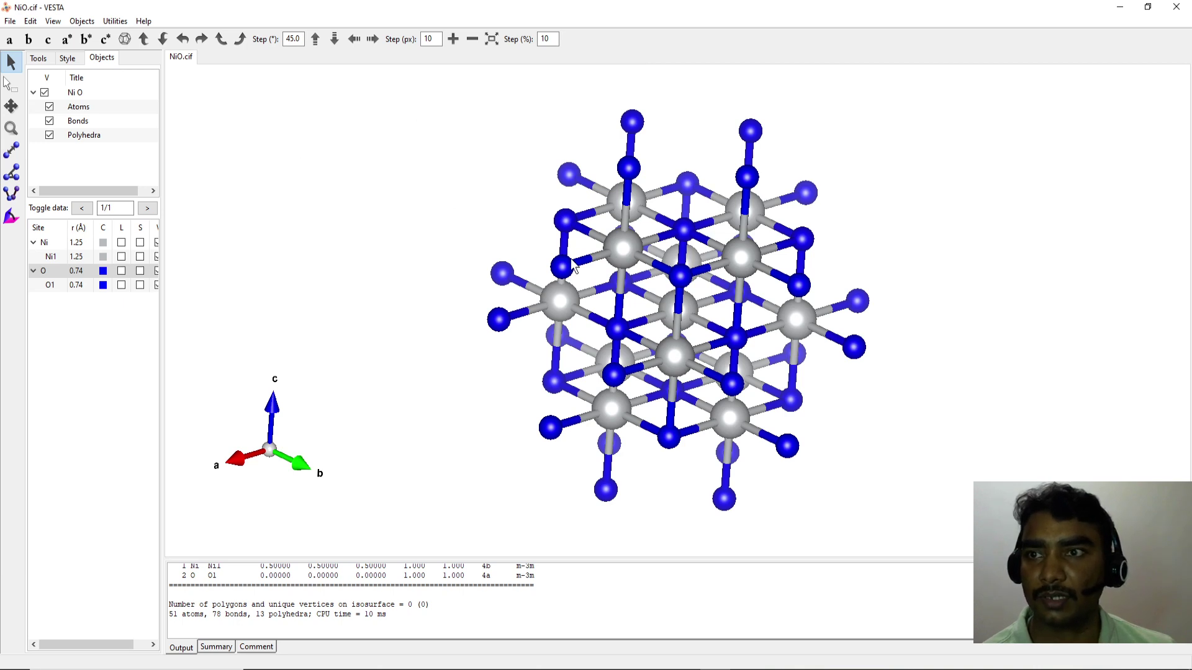
Create a new structure via File > New Structure and rename its phase title to NiO.
{"action": "left_click", "coordinate": [11, 22]}
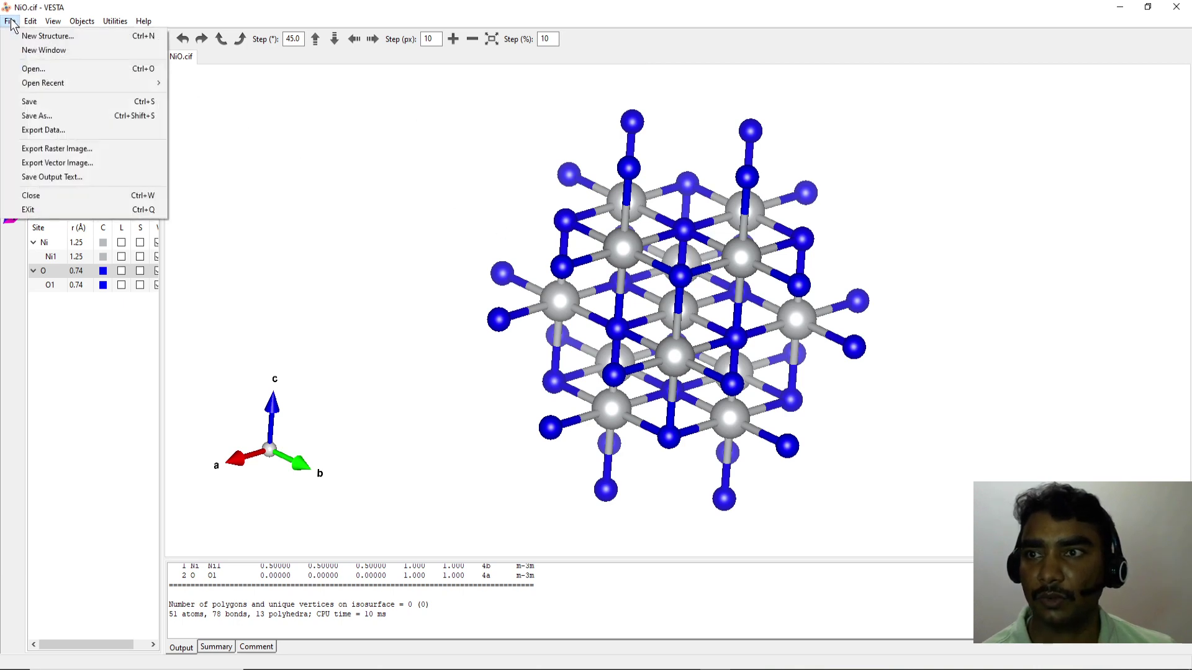
{"action": "left_click", "coordinate": [29, 38]}
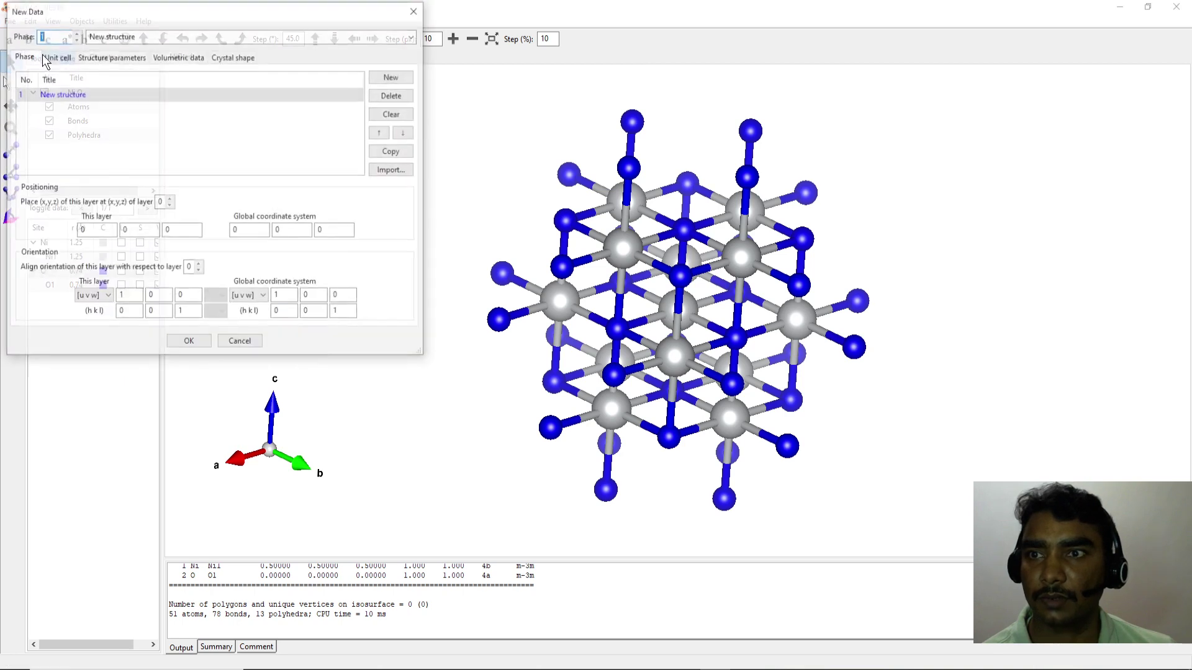
{"action": "left_click", "coordinate": [74, 98]}
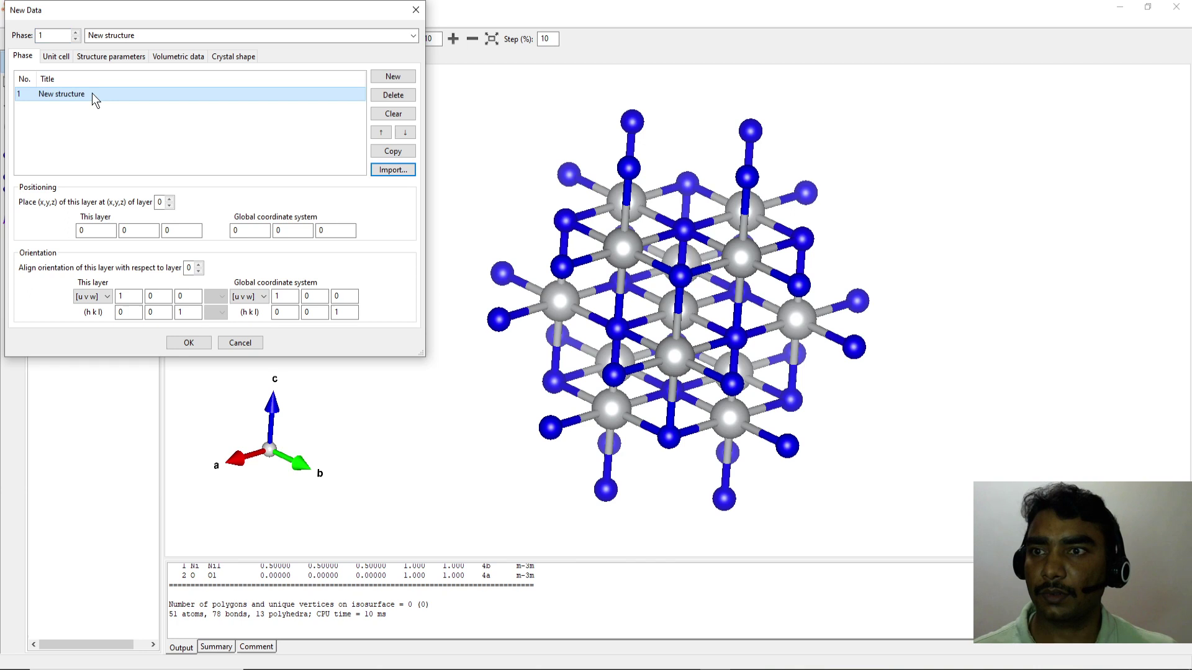
{"action": "left_click", "coordinate": [92, 93]}
{"action": "left_click", "coordinate": [88, 98]}
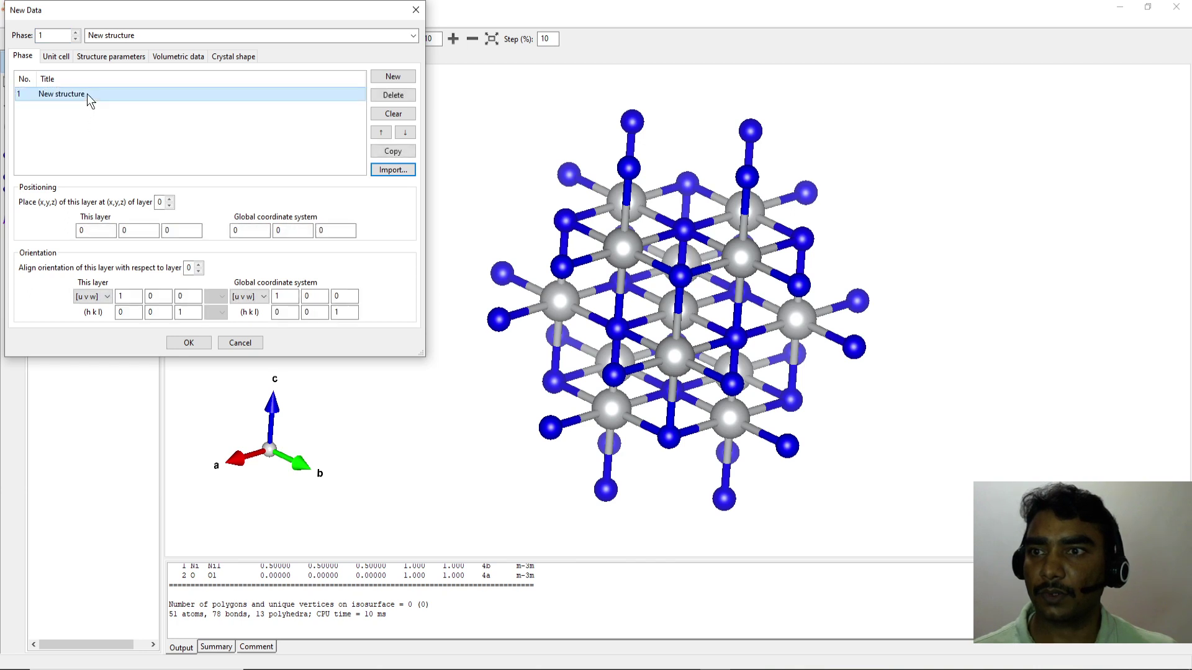
{"action": "left_click", "coordinate": [87, 95]}
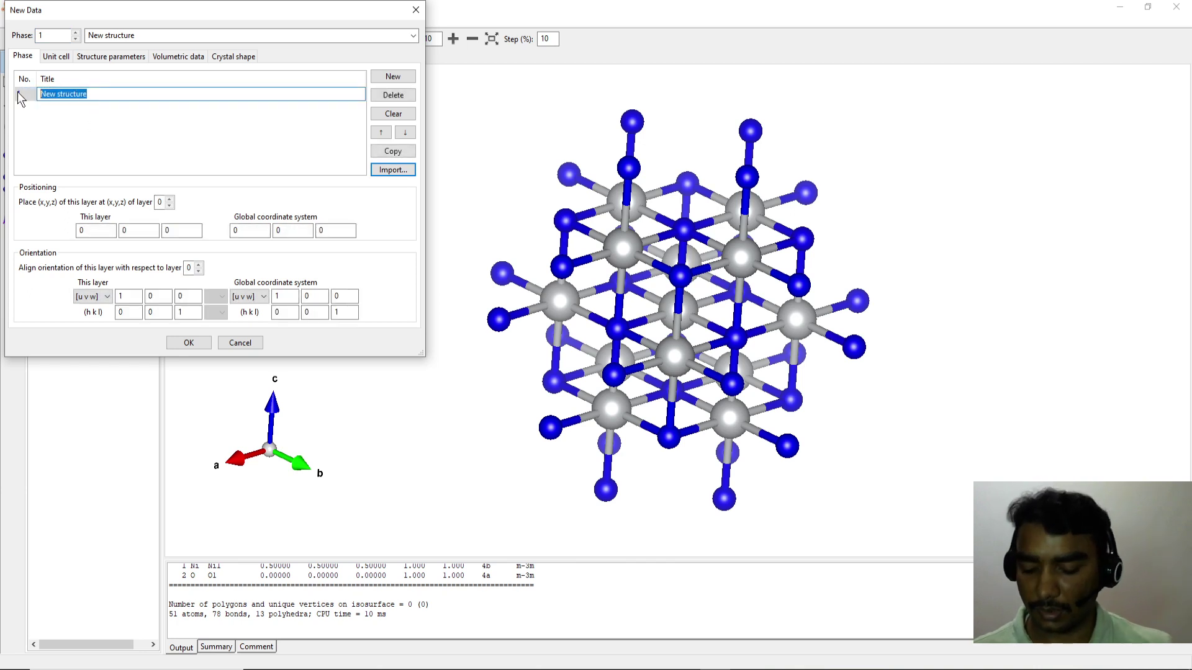
{"action": "type", "text": "NiO"}
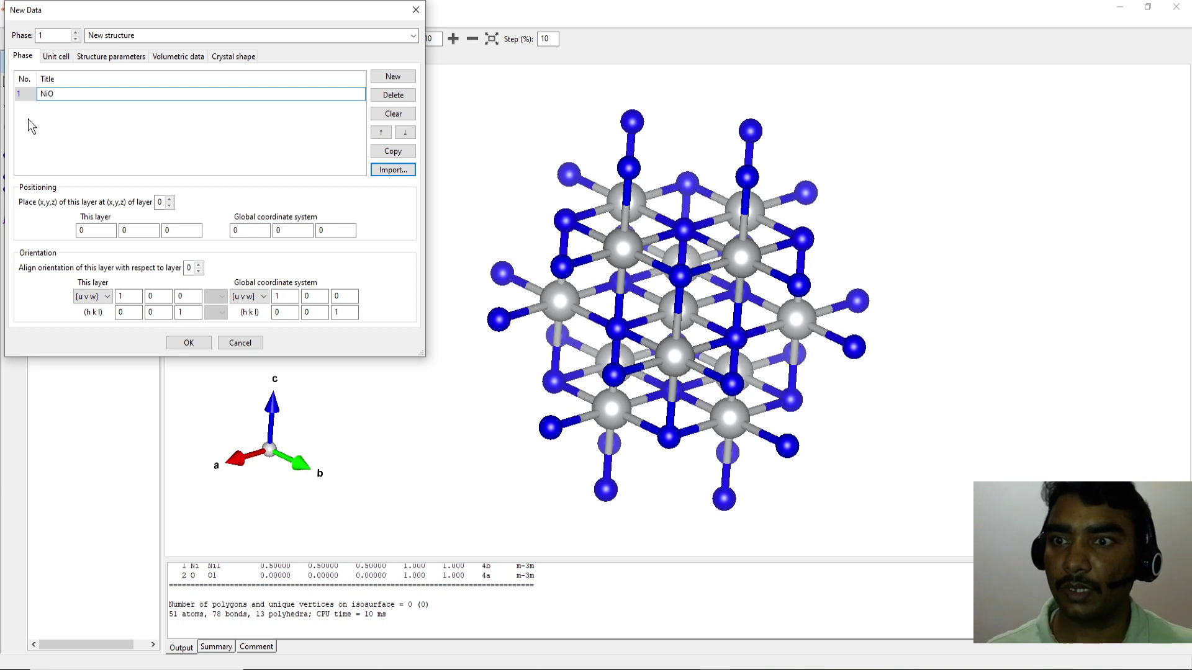
{"action": "left_click", "coordinate": [69, 120]}
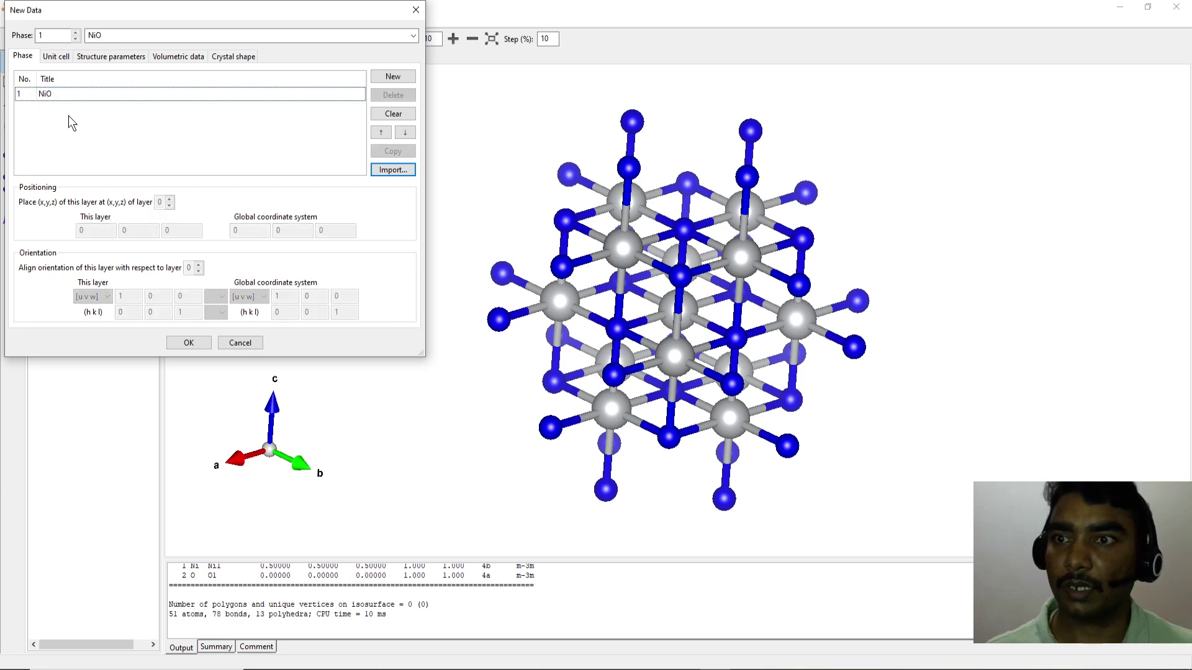
Set the unit cell to cubic space group 225 F m -3 m with a = 4.72 Å.
{"action": "left_click", "coordinate": [56, 58]}
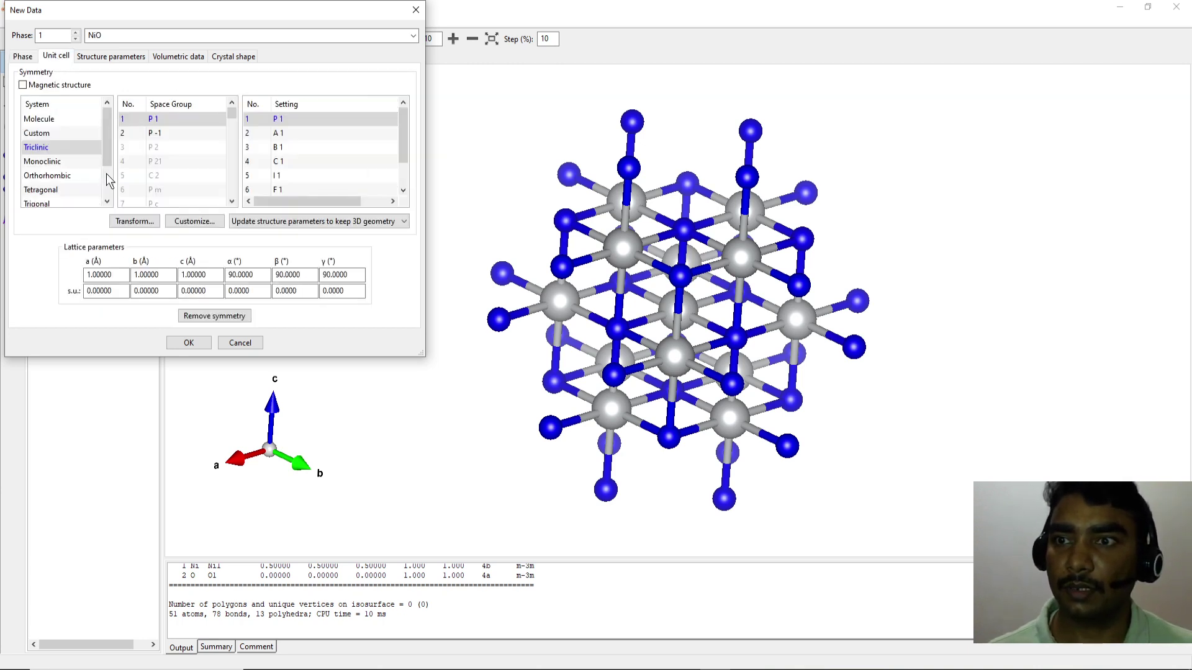
{"action": "scroll", "coordinate": [112, 151], "scroll_direction": "down", "scroll_amount": 1}
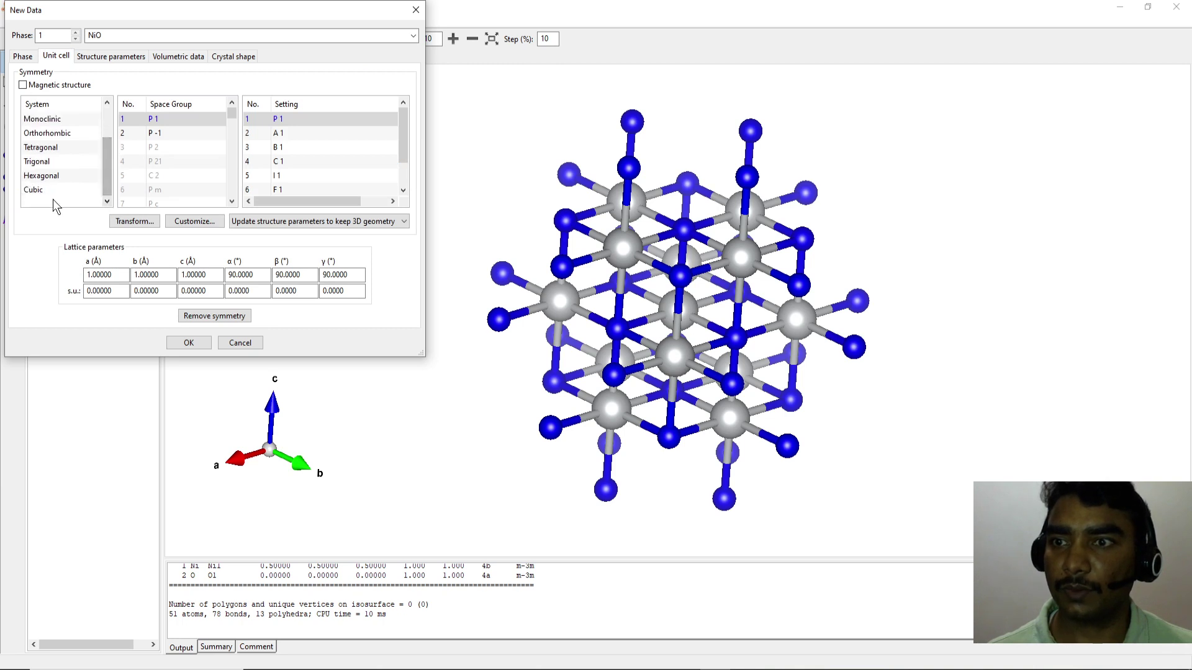
{"action": "left_click", "coordinate": [34, 191]}
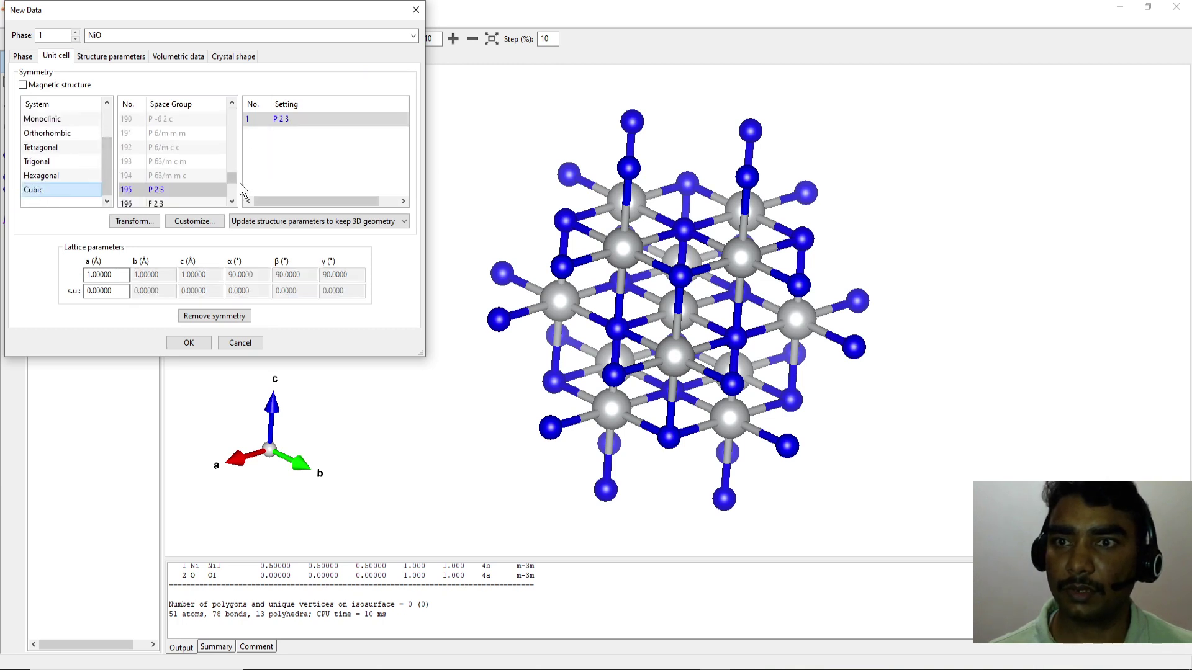
{"action": "left_click_drag", "start_coordinate": [234, 179], "coordinate": [232, 190]}
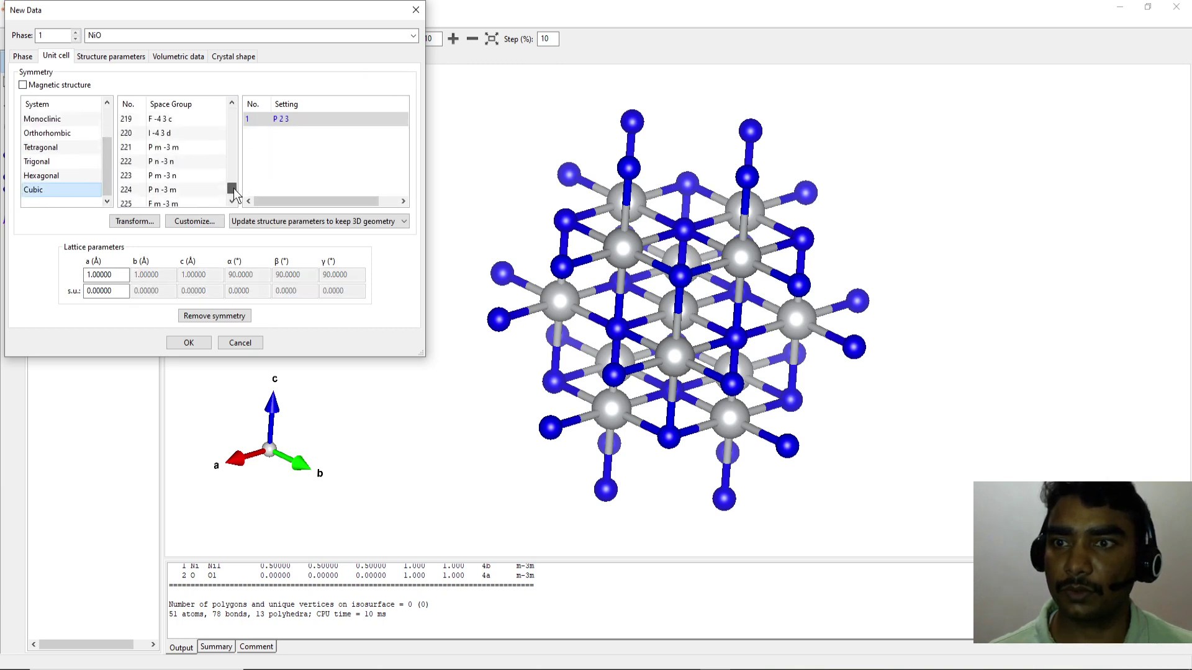
{"action": "left_click", "coordinate": [160, 204]}
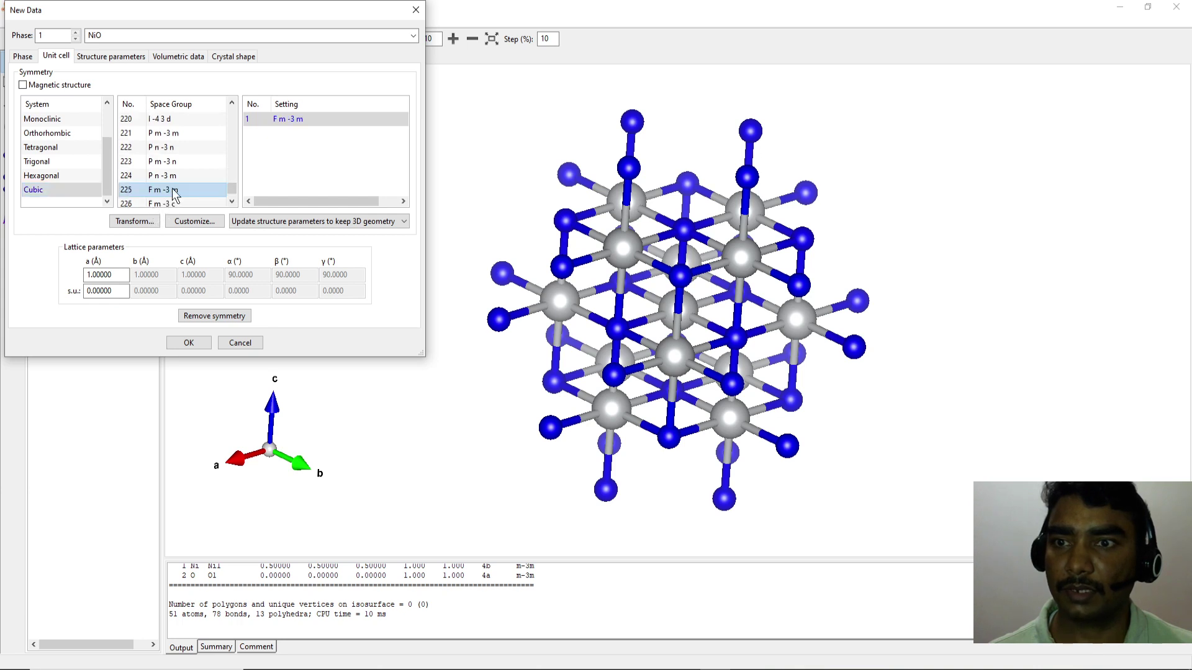
{"action": "double_click", "coordinate": [105, 275]}
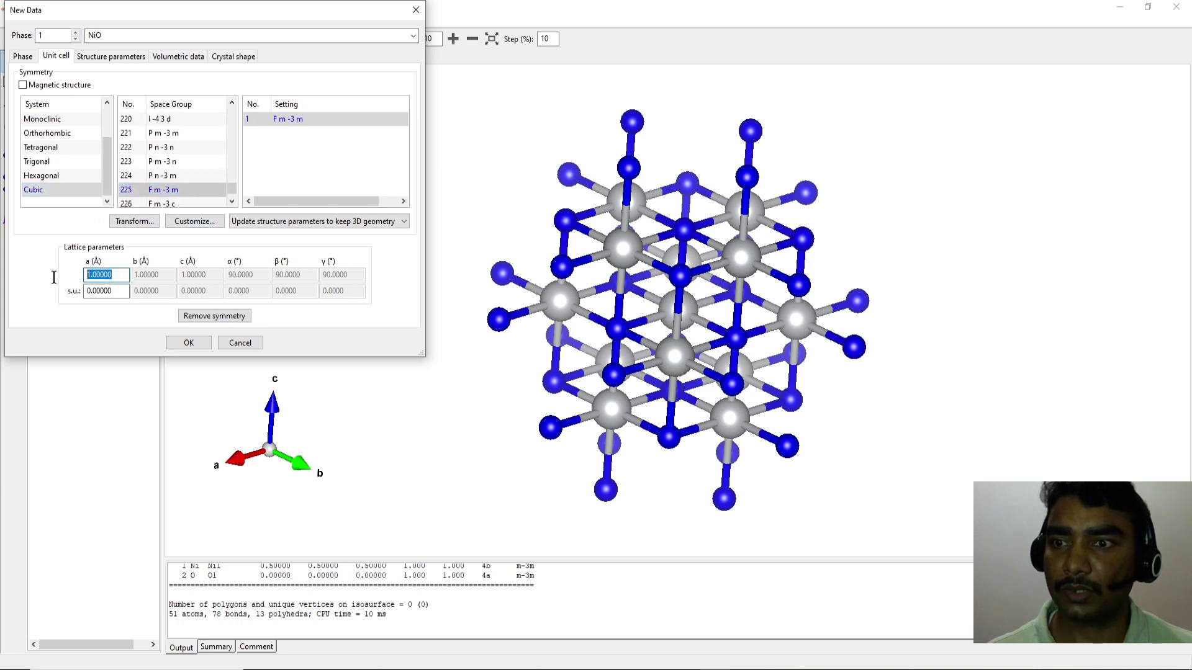
{"action": "type", "text": "4.72"}
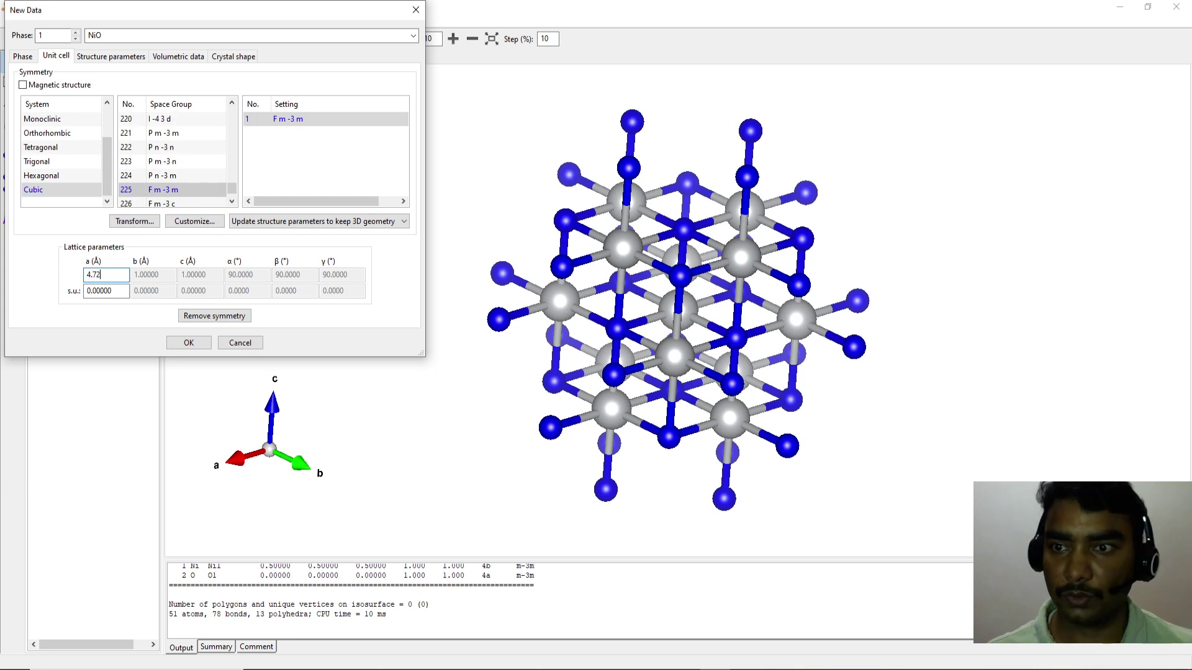
{"action": "left_click", "coordinate": [109, 60]}
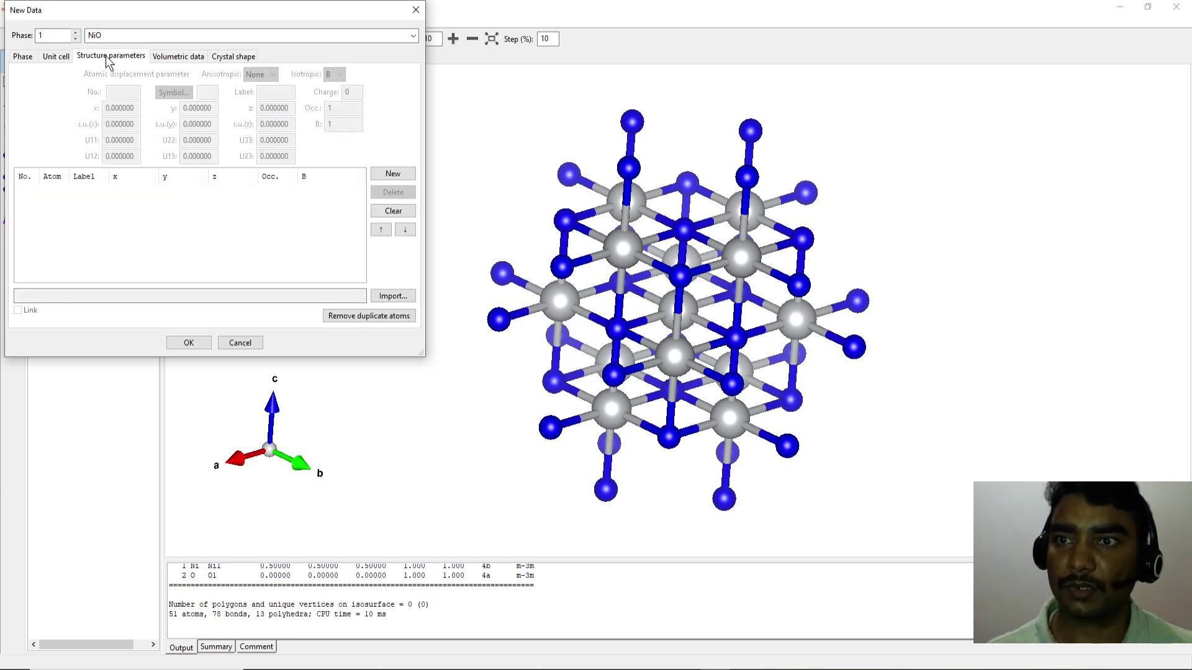
Add the first atom site: element Ni, label Ni, charge +2, at (0, 0, 0).
{"action": "left_click", "coordinate": [393, 174]}
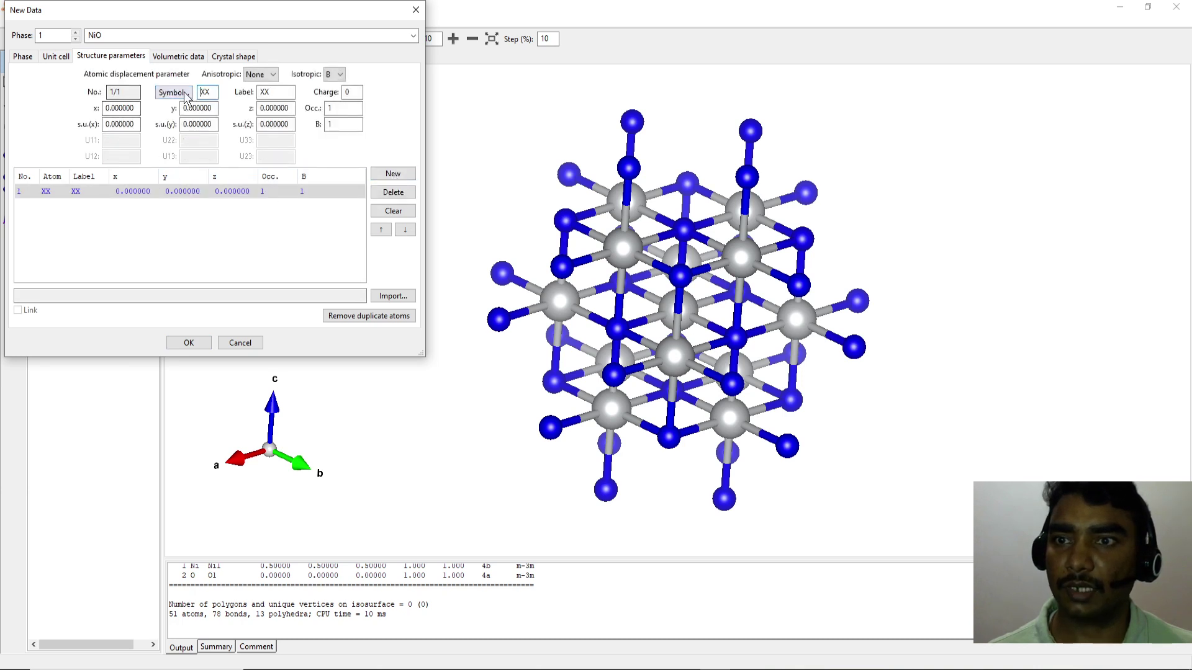
{"action": "left_click", "coordinate": [184, 94]}
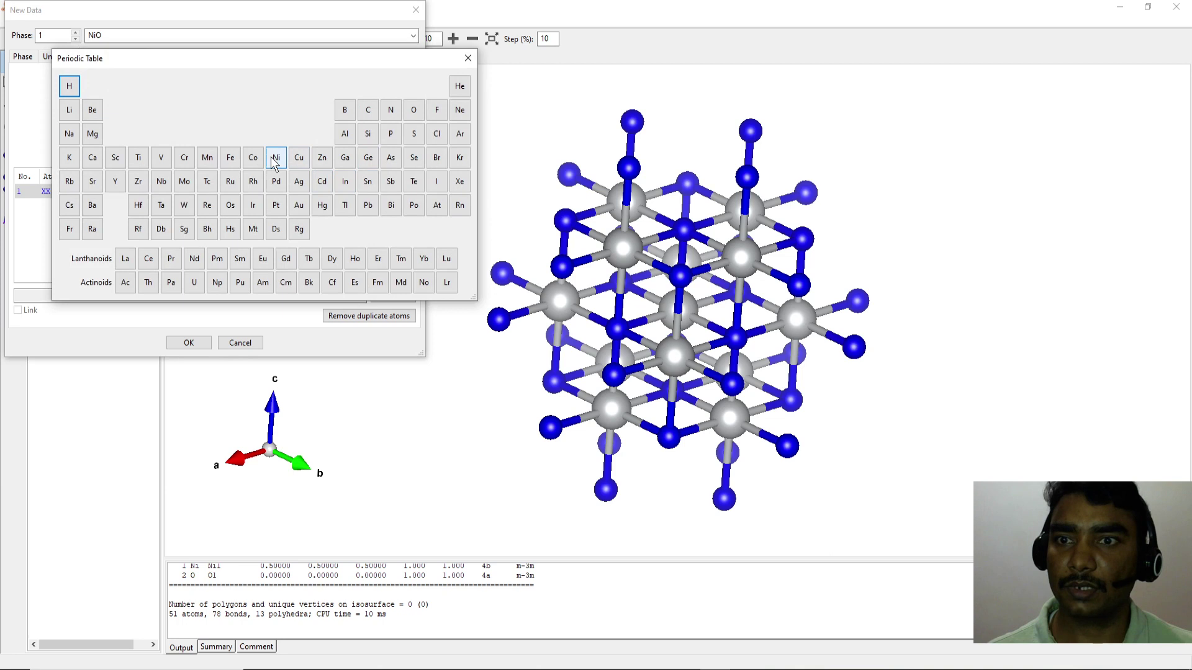
{"action": "left_click", "coordinate": [273, 156]}
{"action": "key", "text": "Tab"}
{"action": "key", "text": "Tab"}
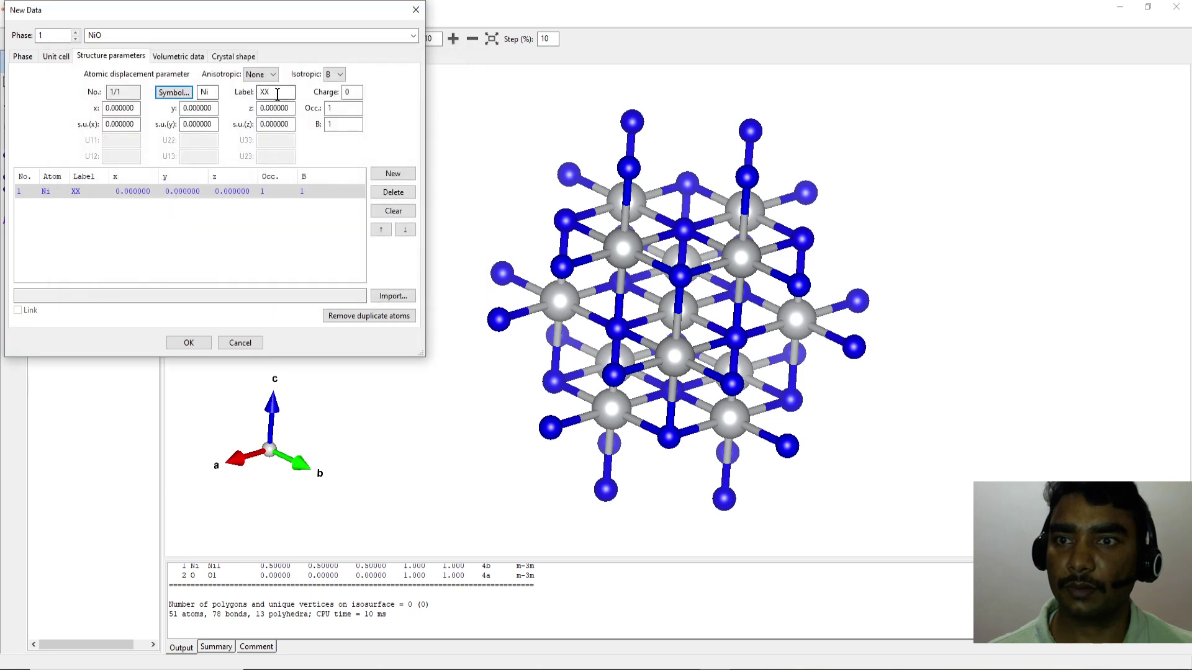
{"action": "type", "text": "Ni"}
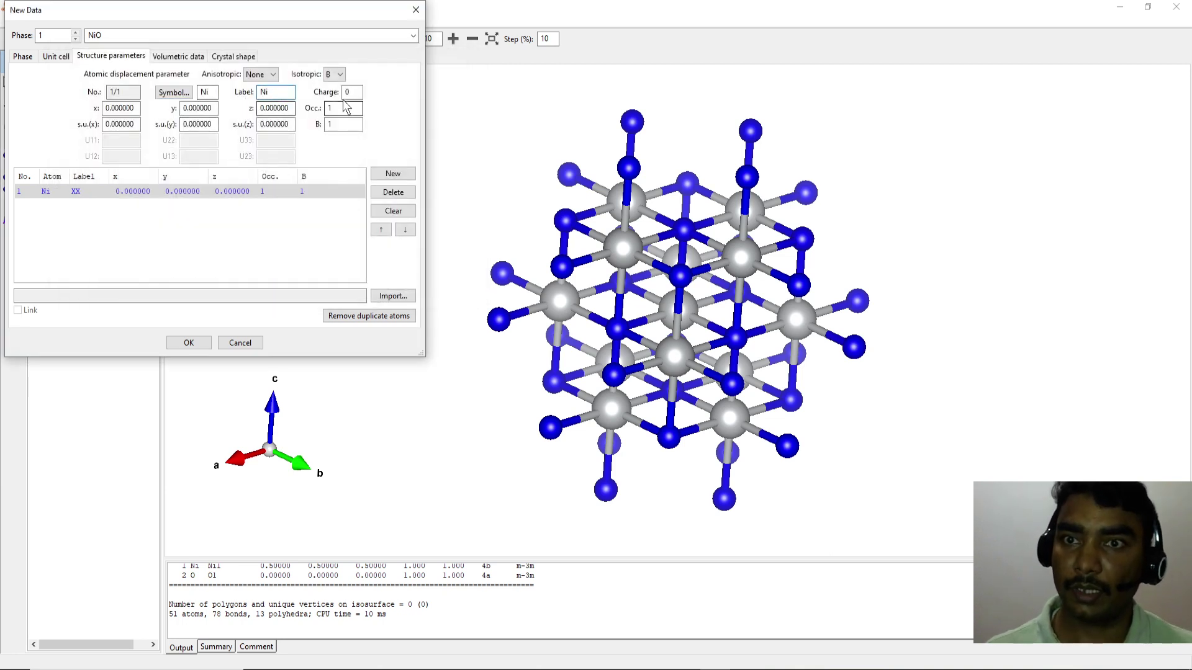
{"action": "key", "text": "Tab"}
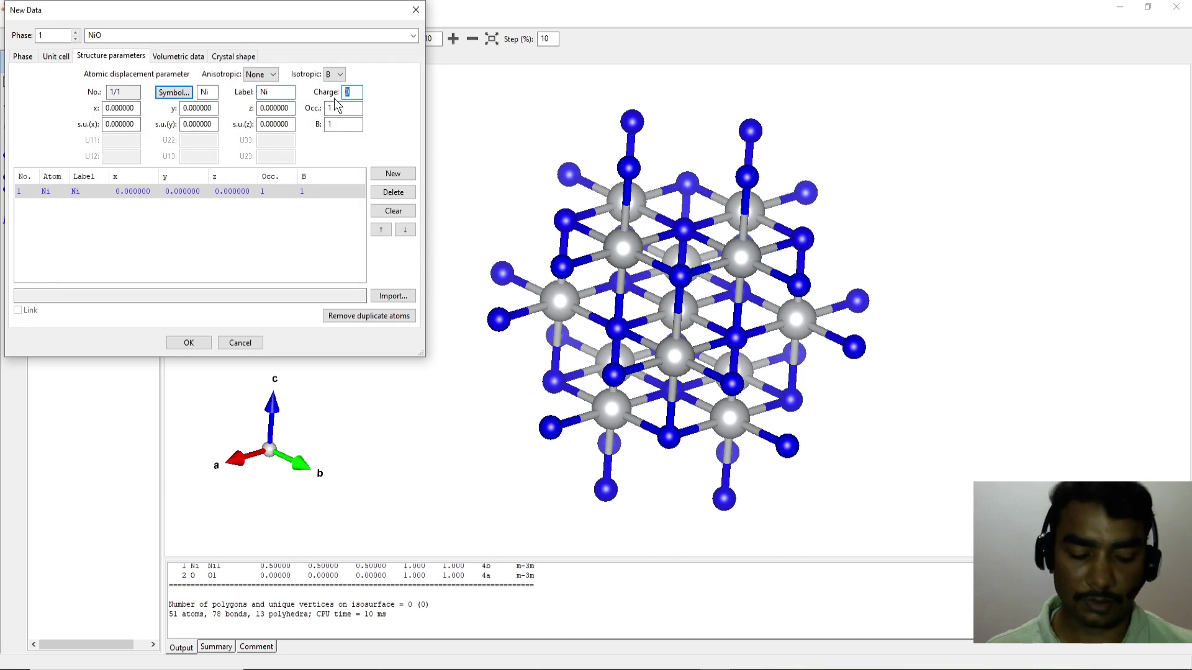
{"action": "type", "text": "2"}
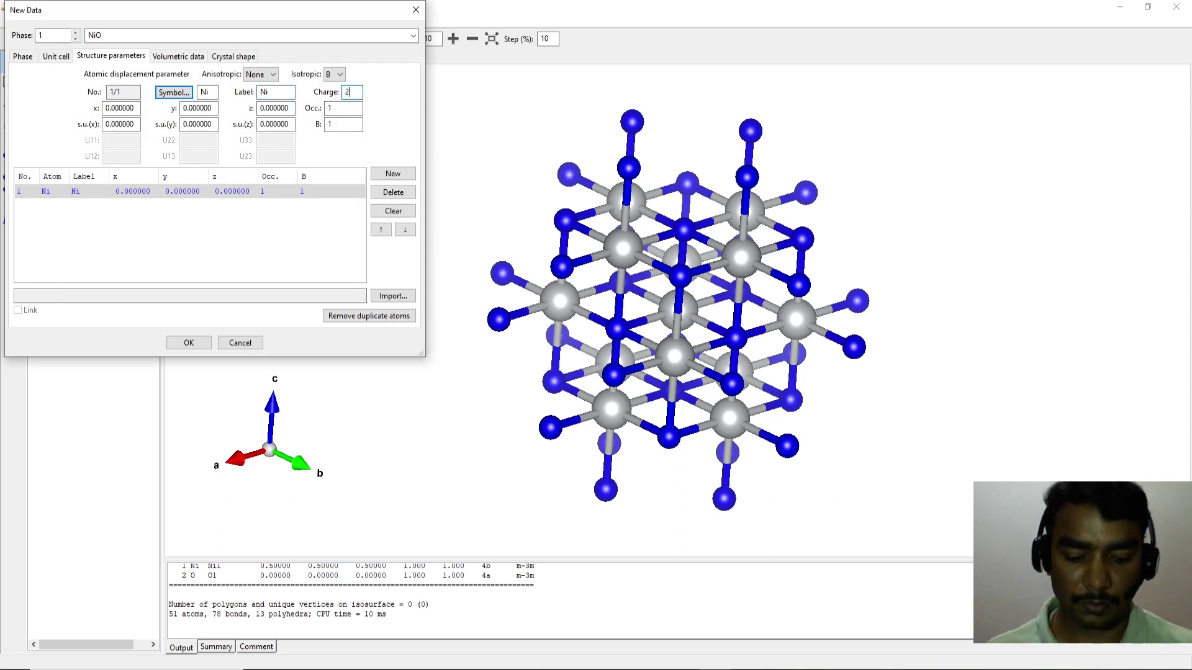
{"action": "key", "text": "BackSpace"}
{"action": "type", "text": "+2"}
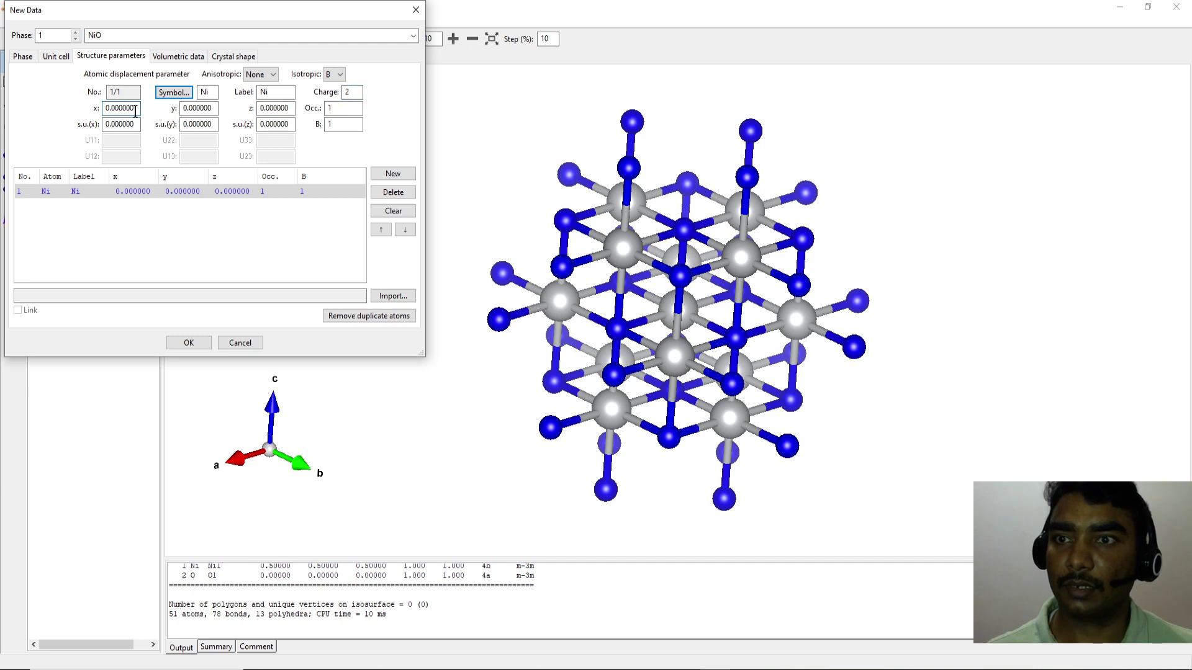
Add a second atom site: element O, label O, charge −2, at (0.5, 0.5, 0.5).
{"action": "left_click", "coordinate": [396, 176]}
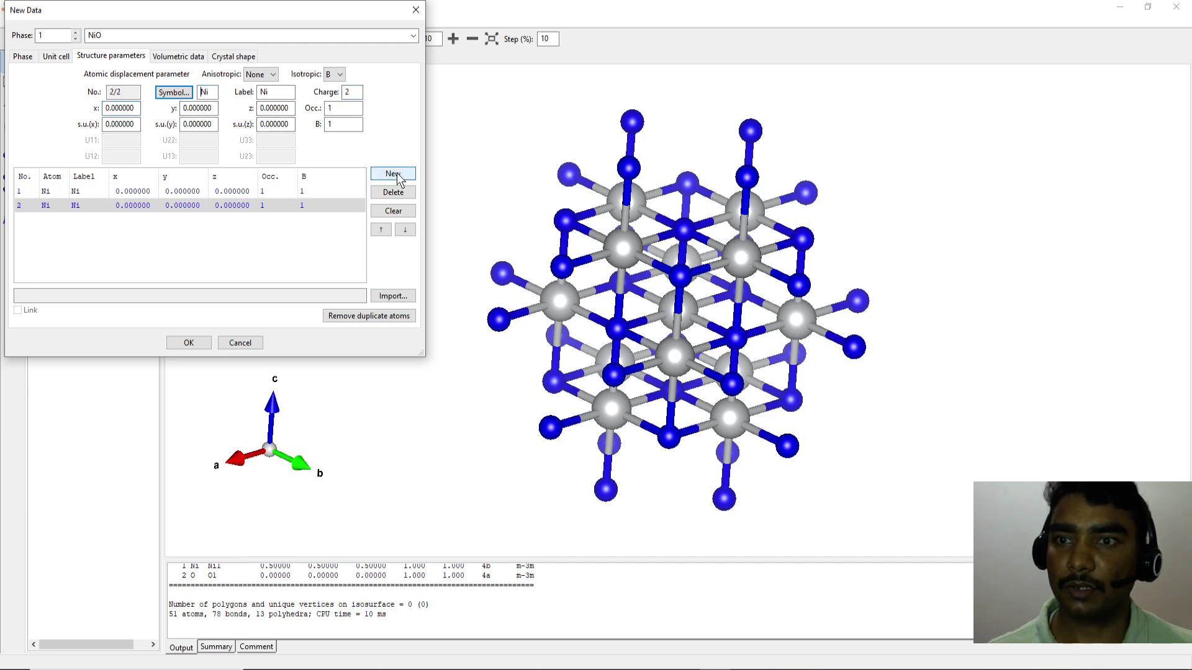
{"action": "left_click", "coordinate": [183, 94]}
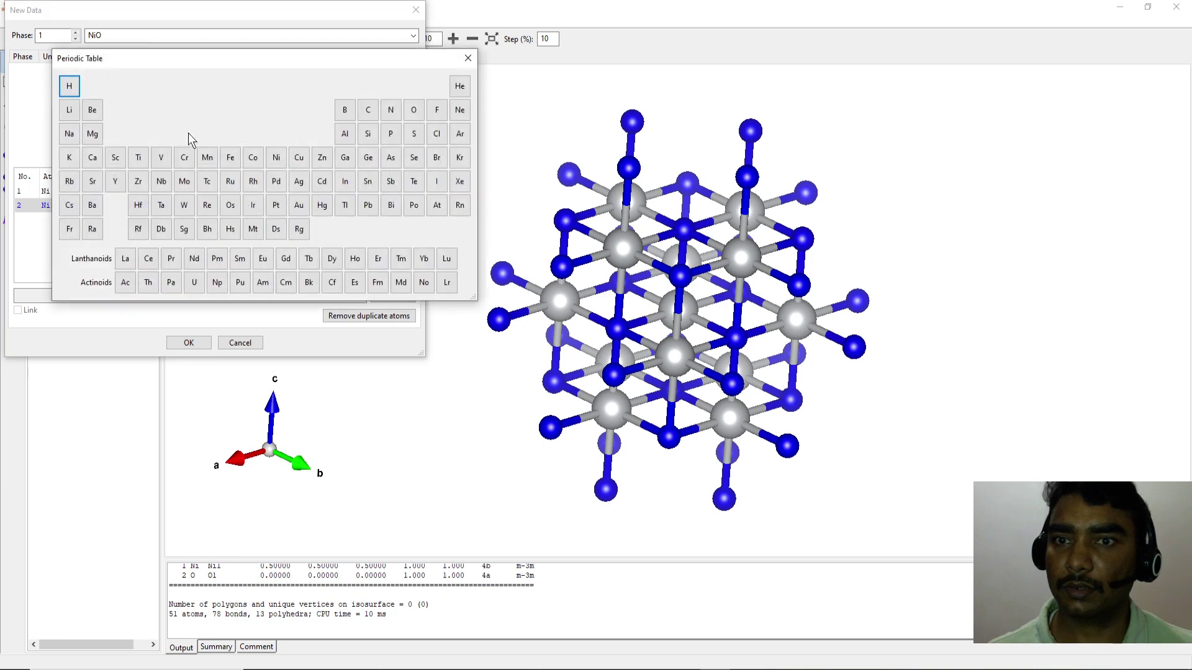
{"action": "left_click", "coordinate": [413, 110]}
{"action": "double_click", "coordinate": [263, 96]}
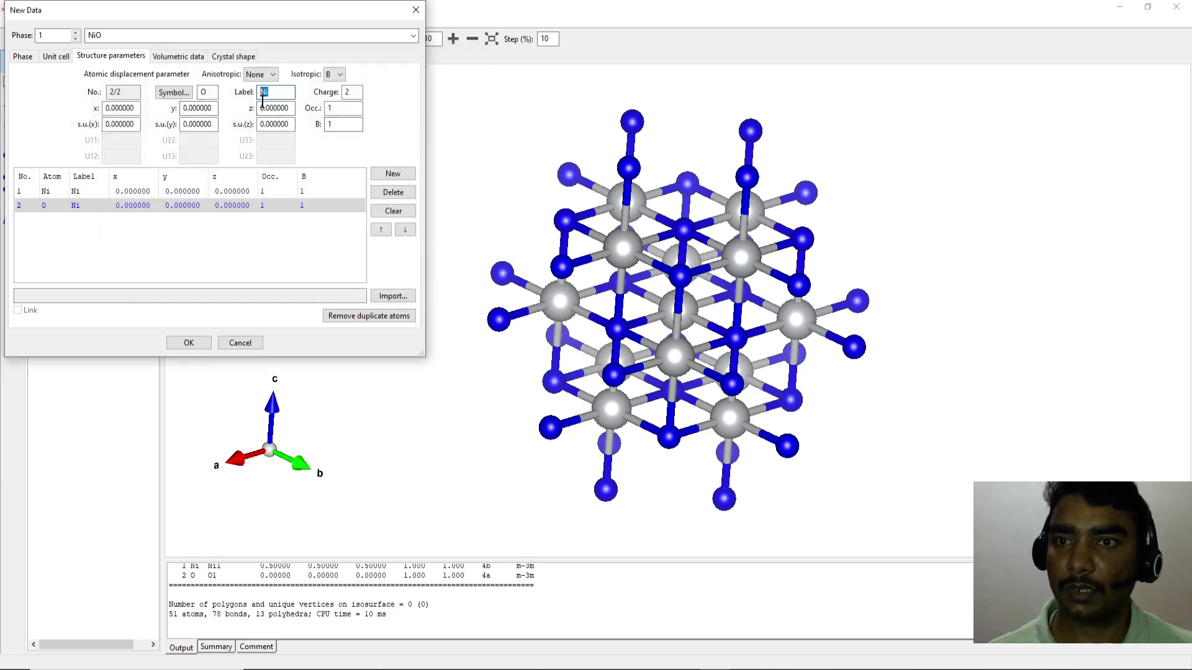
{"action": "type", "text": "O"}
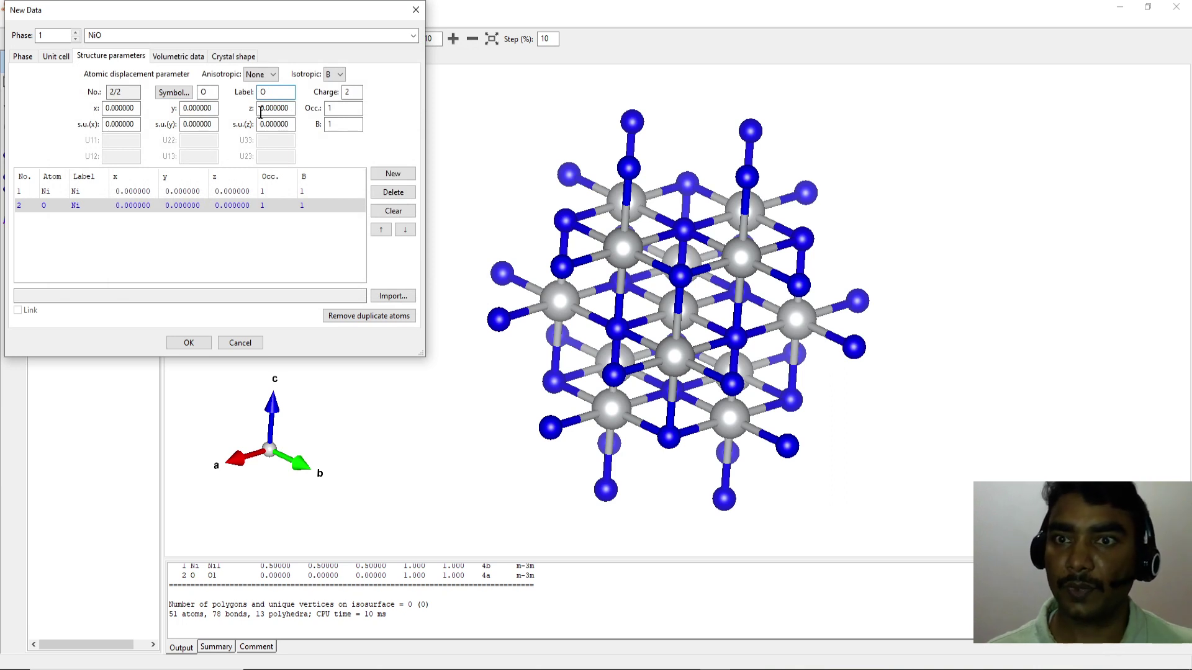
{"action": "key", "text": "Tab"}
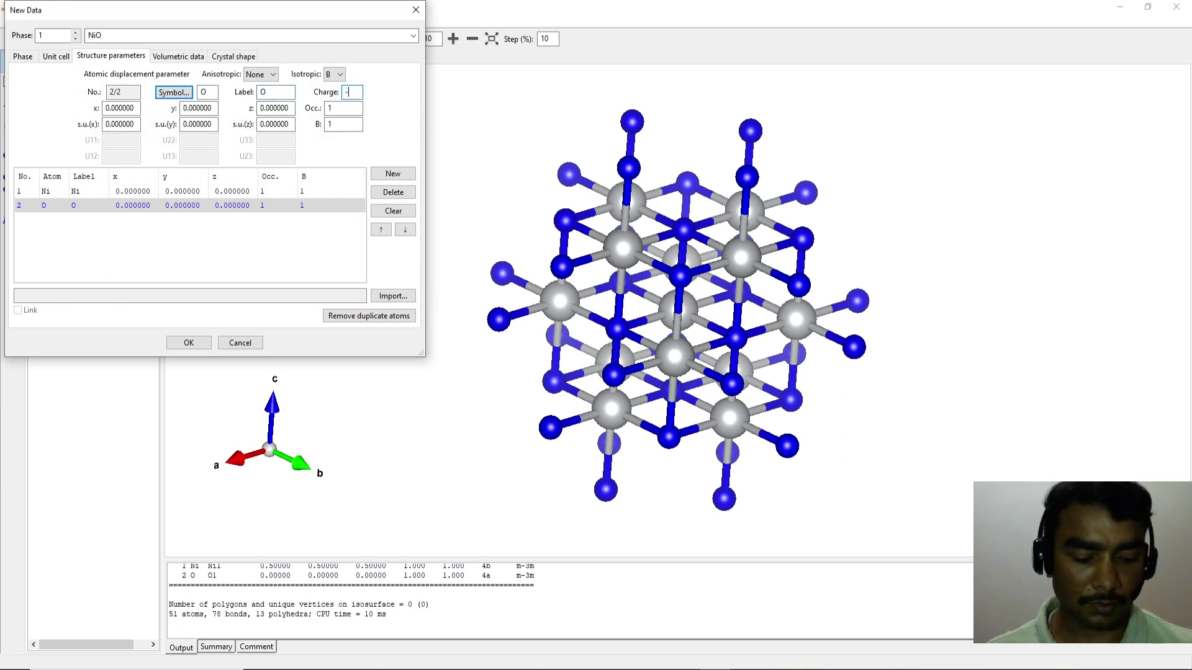
{"action": "double_click", "coordinate": [136, 109]}
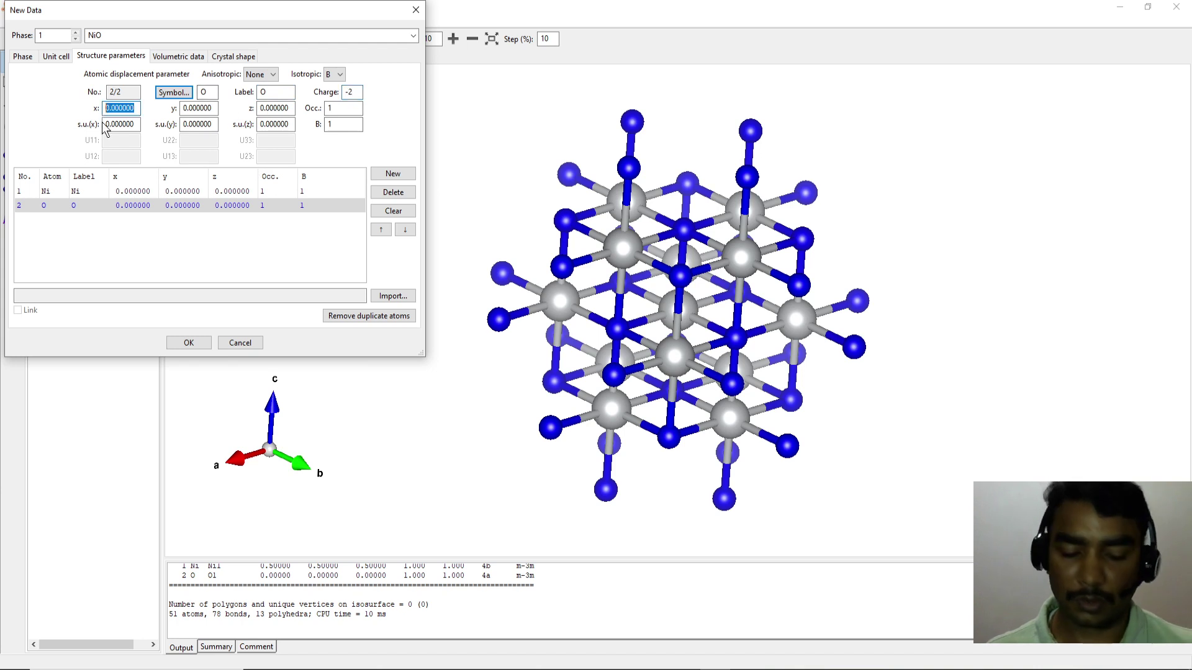
{"action": "type", "text": "0.5"}
{"action": "key", "text": "Tab"}
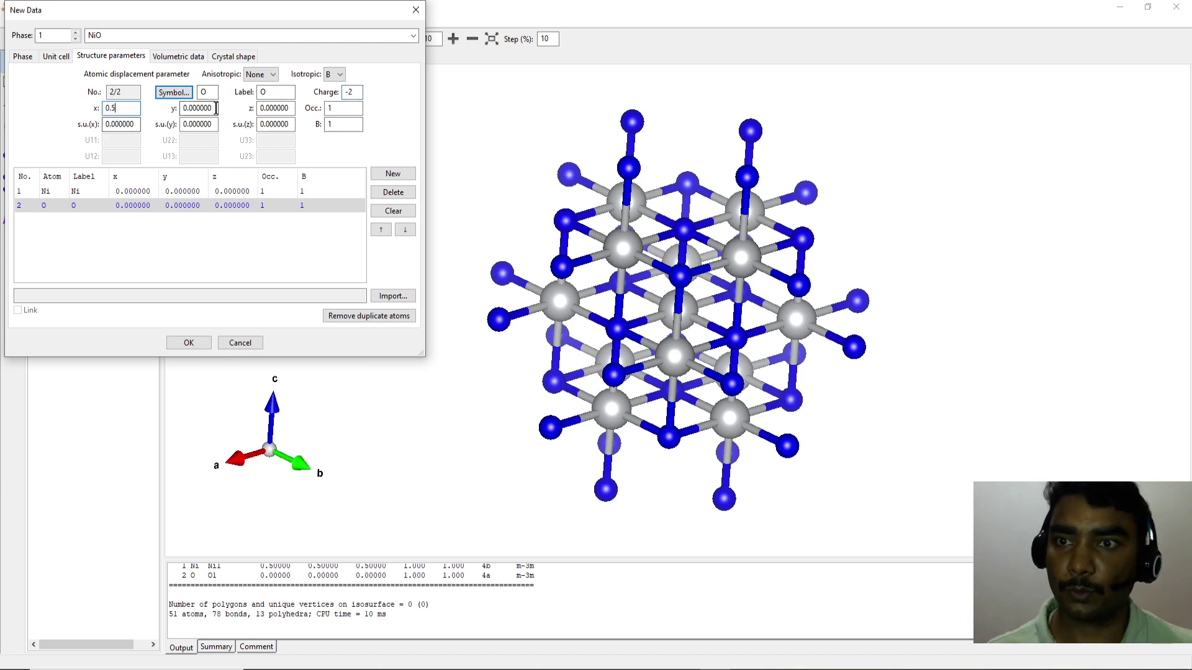
{"action": "type", "text": "0.5"}
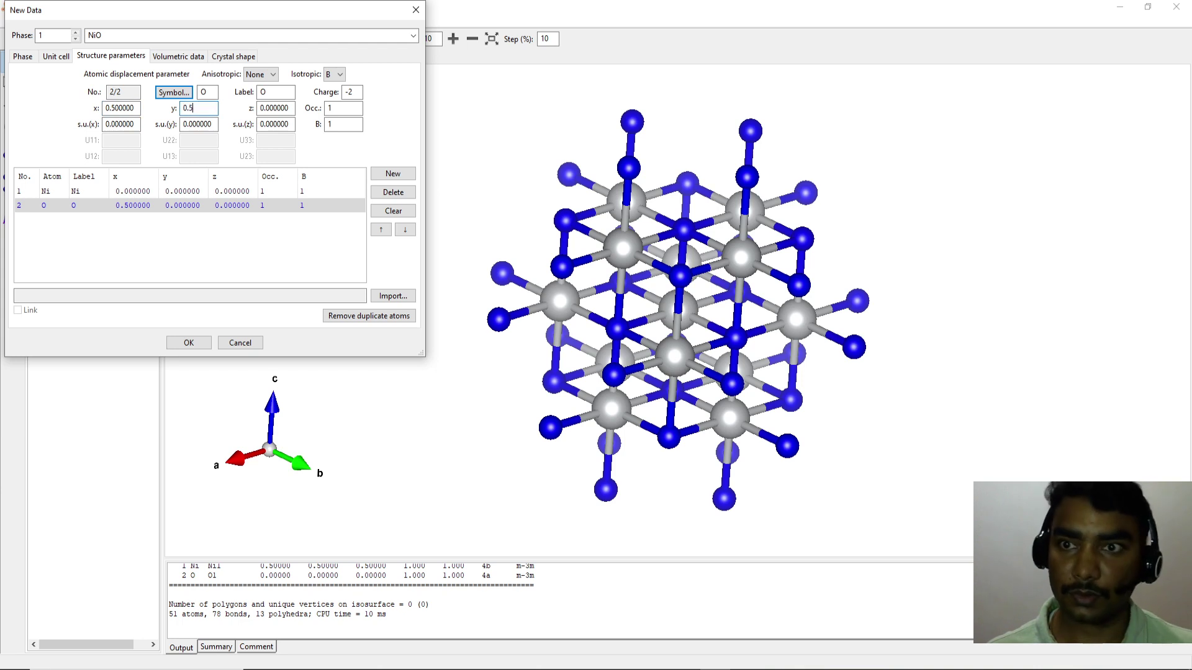
{"action": "key", "text": "Tab"}
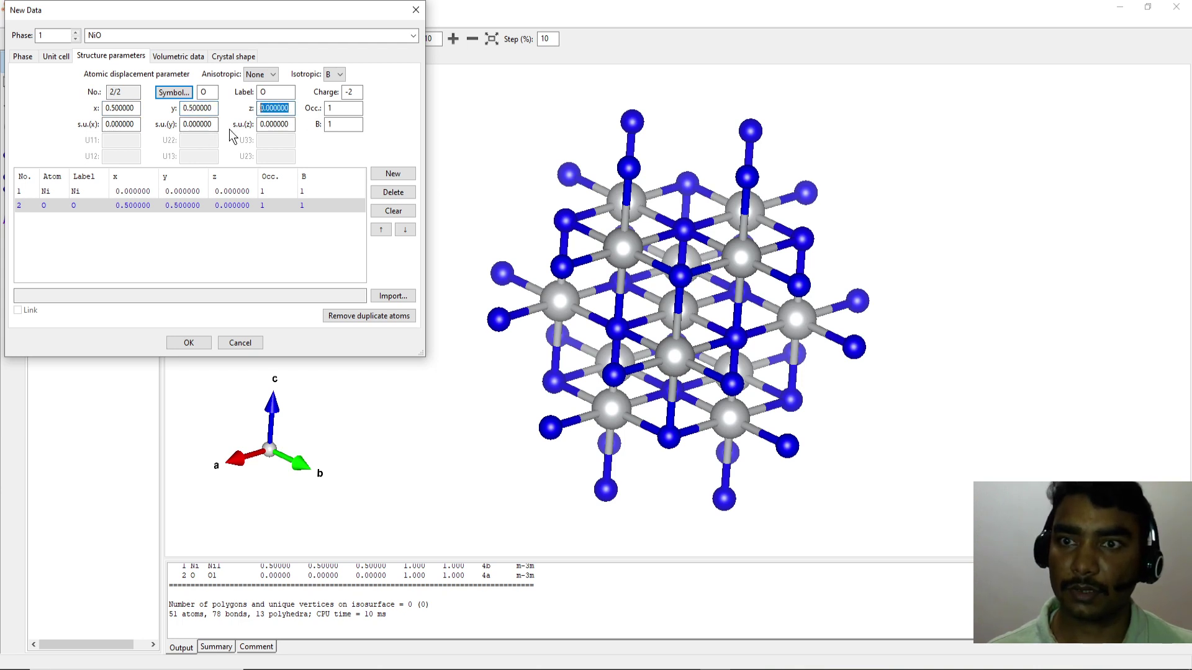
{"action": "type", "text": "0.5"}
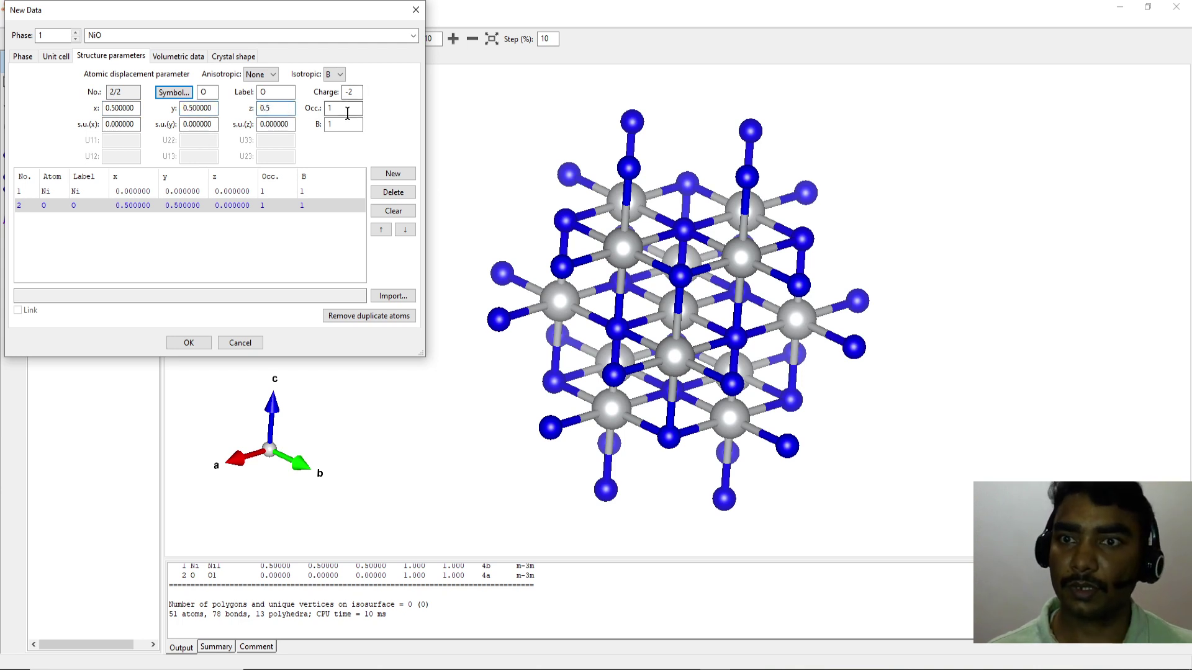
{"action": "left_click", "coordinate": [280, 124]}
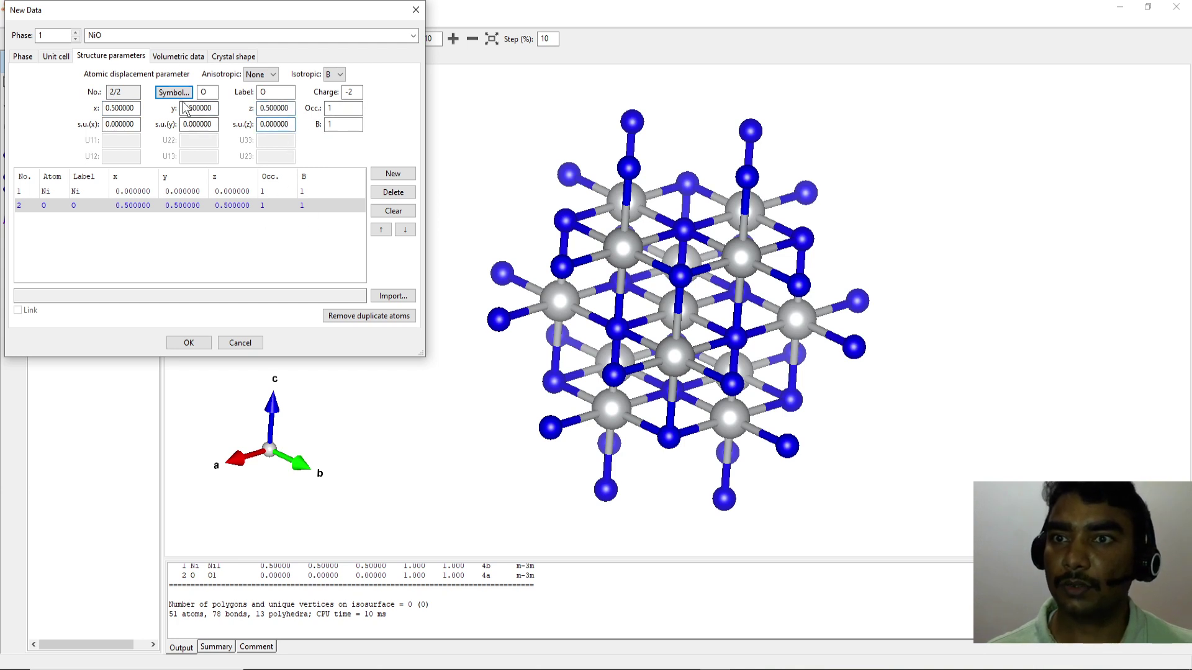
Draw the new NiO cell and colour its oxygen atoms pure blue.
{"action": "left_click", "coordinate": [188, 345]}
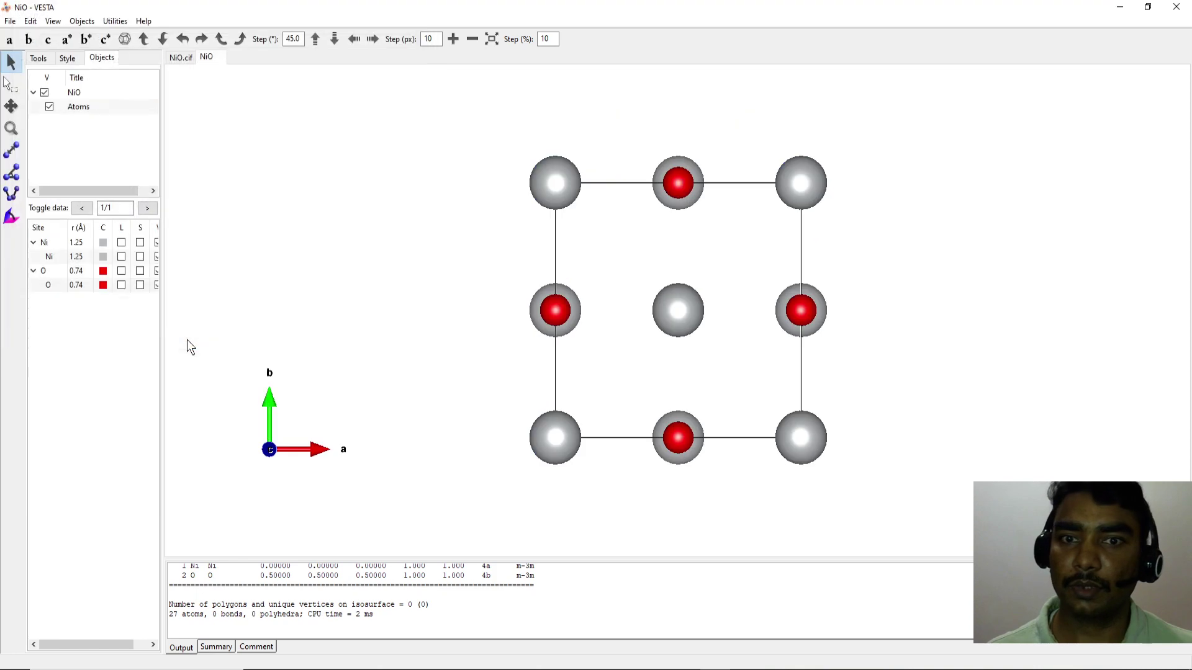
{"action": "left_click_drag", "start_coordinate": [733, 271], "coordinate": [678, 203]}
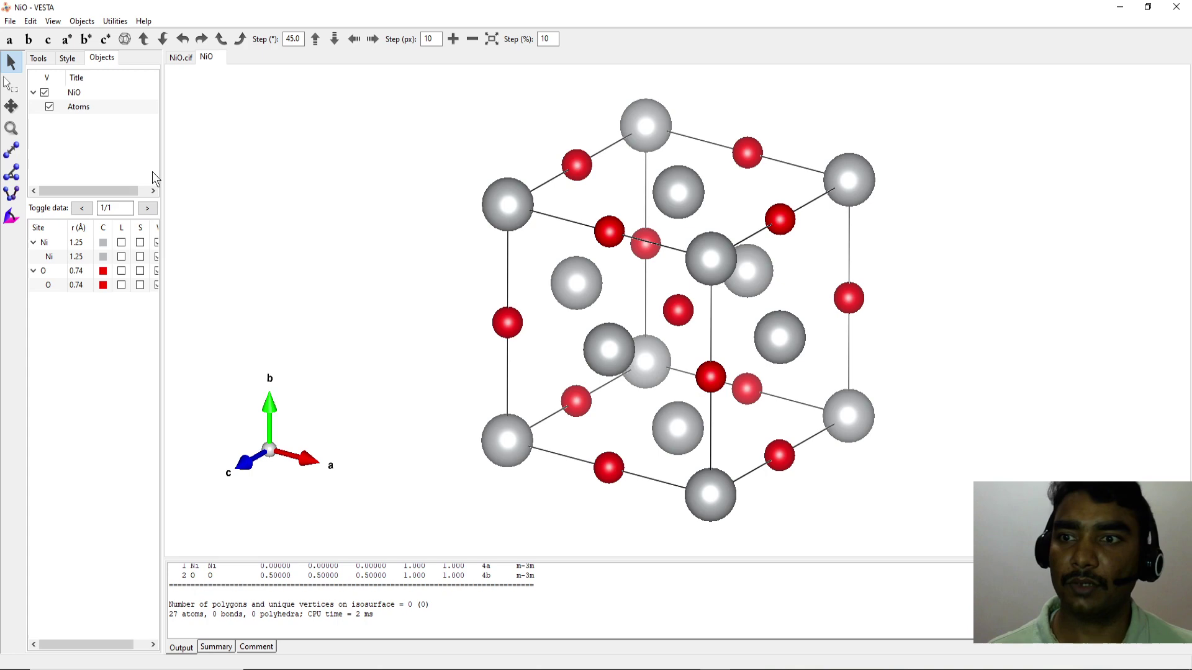
{"action": "left_click", "coordinate": [103, 273]}
{"action": "left_click", "coordinate": [80, 109]}
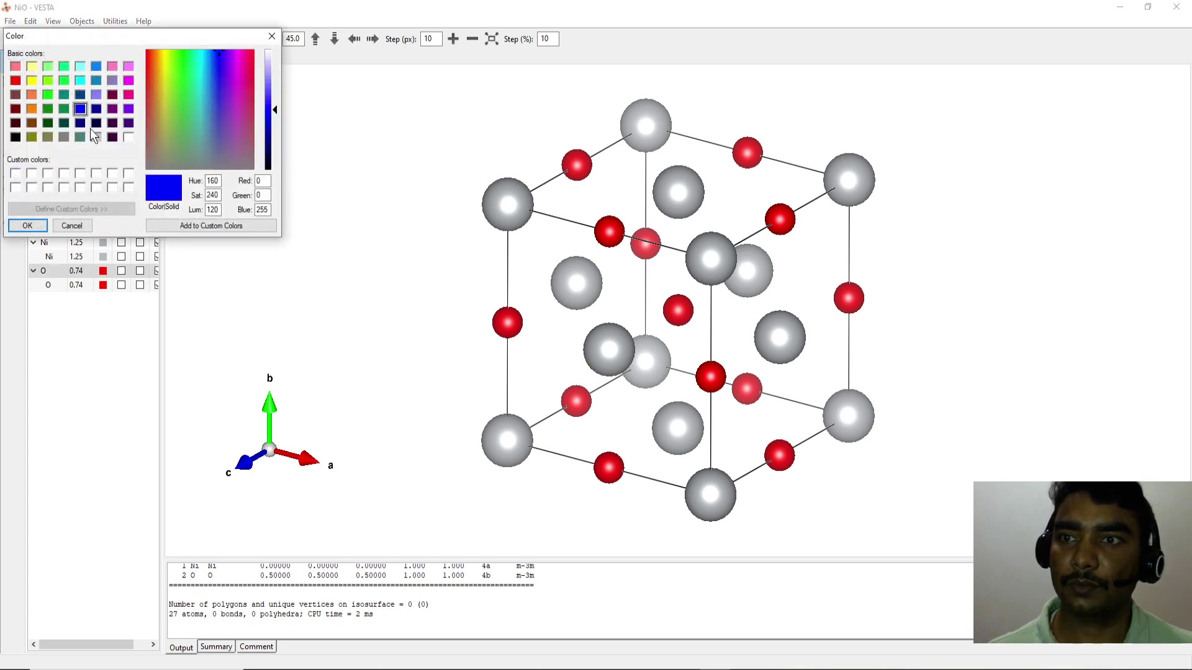
{"action": "left_click", "coordinate": [44, 225]}
{"action": "left_click_drag", "start_coordinate": [496, 277], "coordinate": [621, 230]}
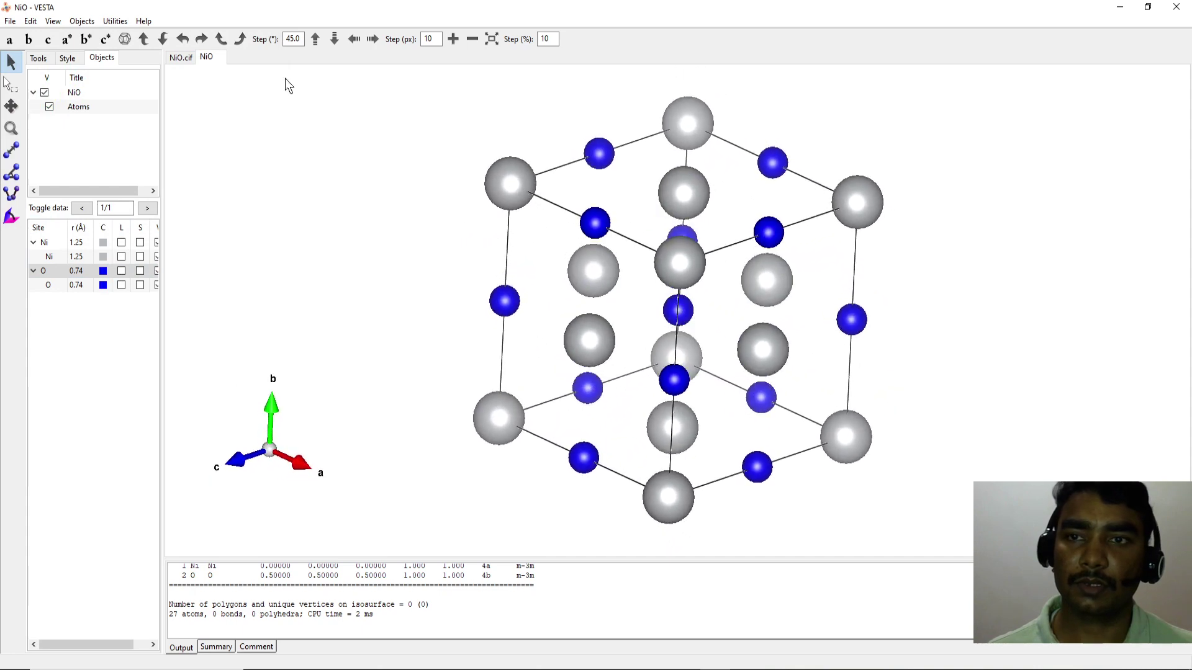
{"action": "left_click", "coordinate": [191, 60]}
{"action": "left_click_drag", "start_coordinate": [205, 87], "coordinate": [371, 181]}
{"action": "left_click", "coordinate": [205, 57]}
{"action": "left_click_drag", "start_coordinate": [621, 228], "coordinate": [554, 266]}
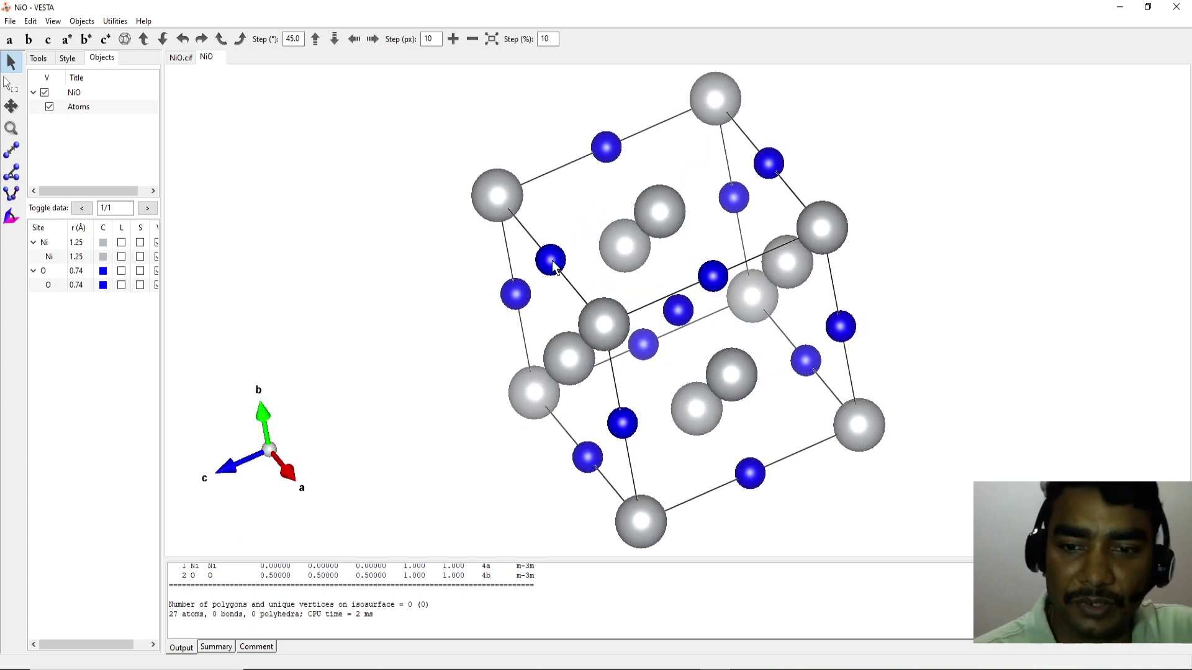